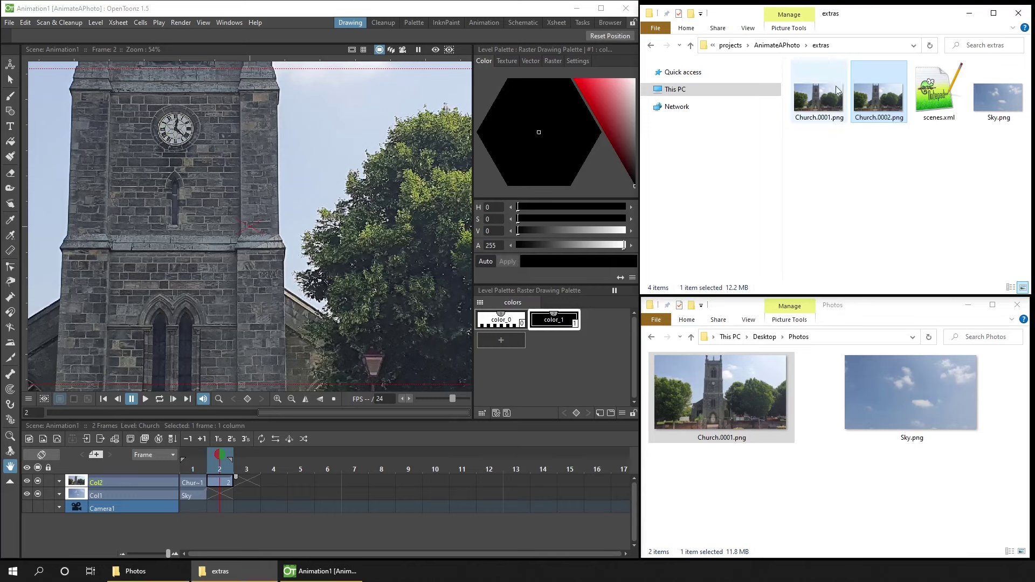
# Browse from the Photos folder to the EditImages project's extras folder in the second file window
pyautogui.click(846, 45)
pyautogui.hotkey('ctrl', 'c')
pyautogui.click(864, 343)
pyautogui.hotkey('ctrl', 'v')
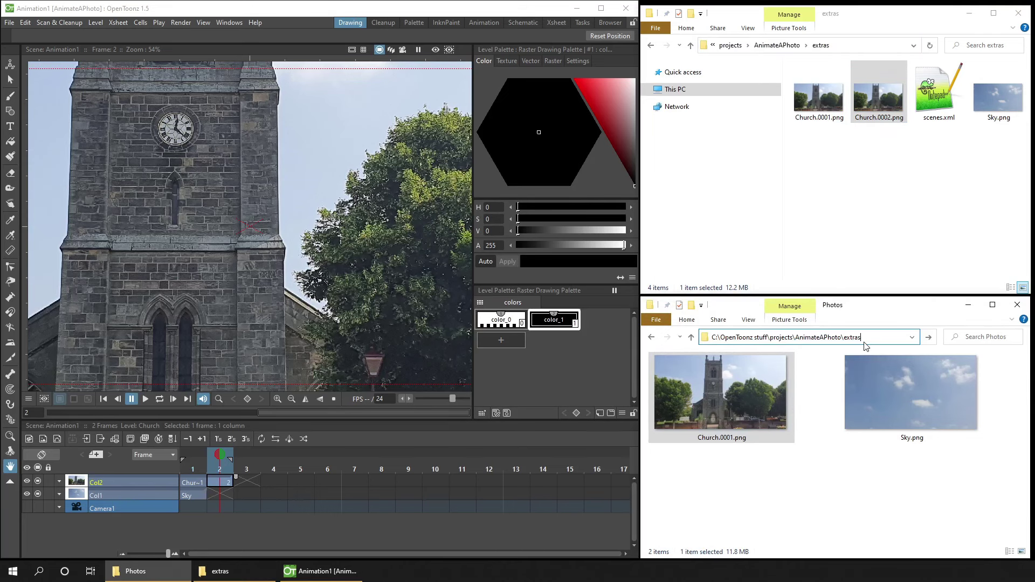
pyautogui.press('Return')
pyautogui.click(691, 337)
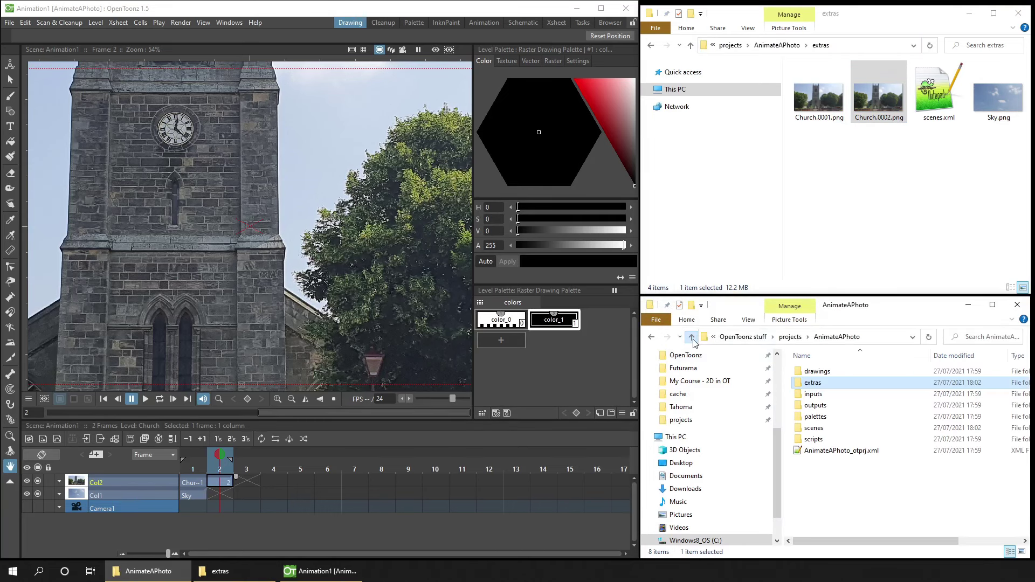
pyautogui.click(691, 337)
pyautogui.doubleClick(817, 384)
pyautogui.doubleClick(818, 384)
# Copy Church.png from the EditImages extras folder into the AnimateAPhoto extras folder
pyautogui.scroll(-3, 976, 488)
pyautogui.click(871, 450)
pyautogui.moveTo(872, 450); pyautogui.dragTo(893, 193)
pyautogui.click(905, 203)
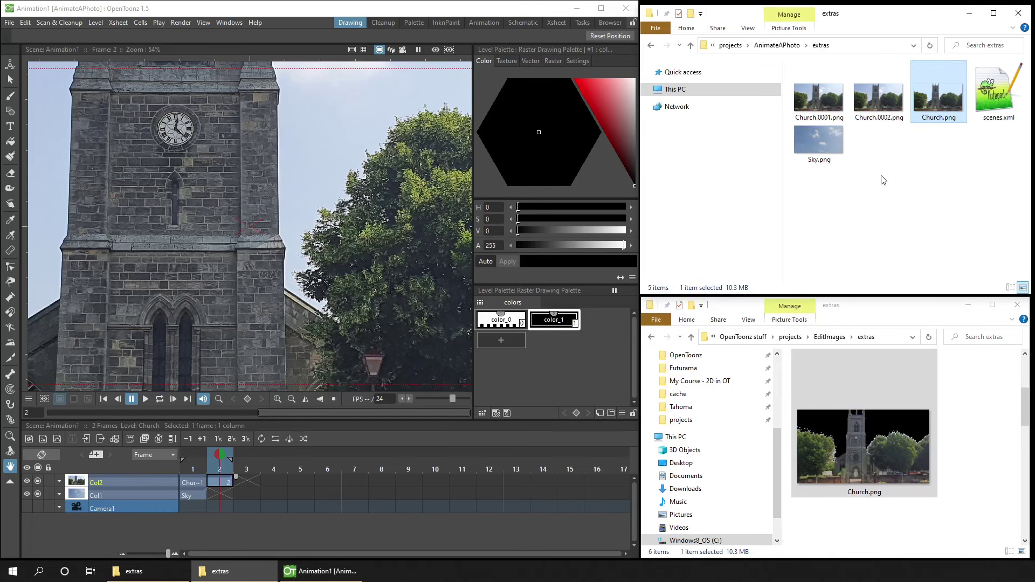
# Delete the existing Church.0002.png from the AnimateAPhoto extras folder
pyautogui.press('Left')
pyautogui.press('F2')
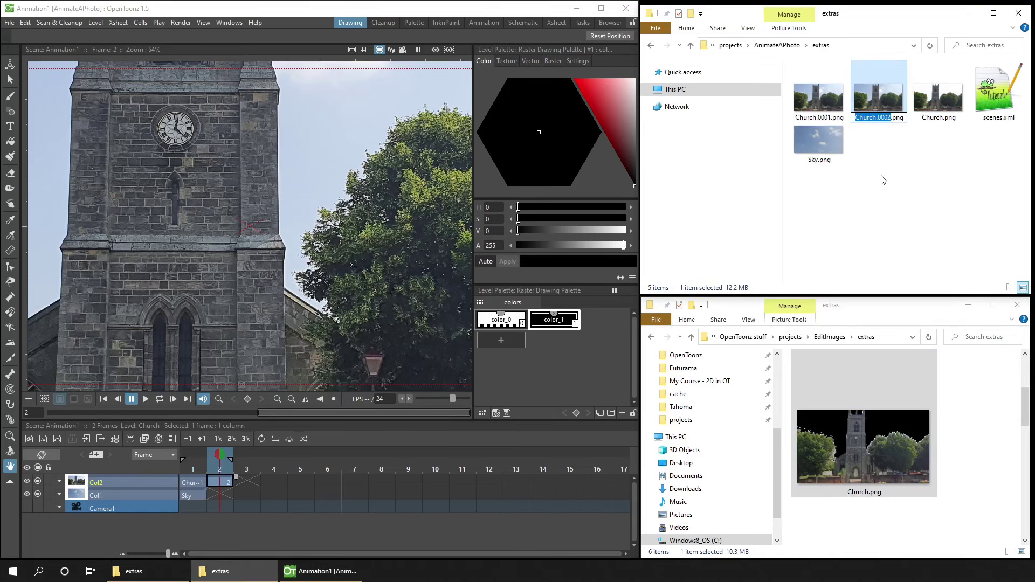
pyautogui.press('Return')
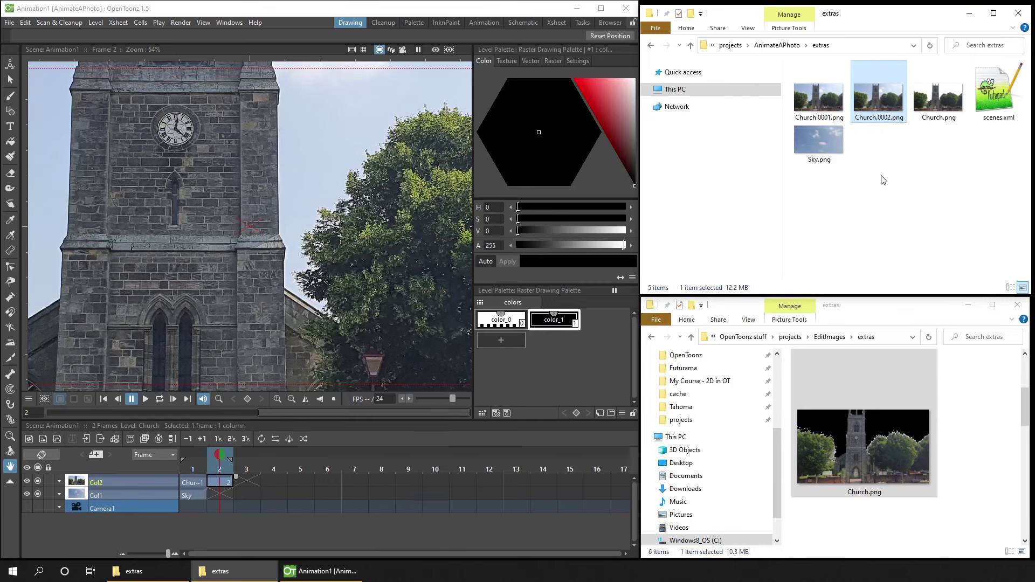
pyautogui.press('Delete')
# Rename the copied Church.png as Church.0002.png
pyautogui.press('Left')
pyautogui.press('Right')
pyautogui.press('F2')
pyautogui.press('Right')
pyautogui.write('.0002')
pyautogui.press('Return')
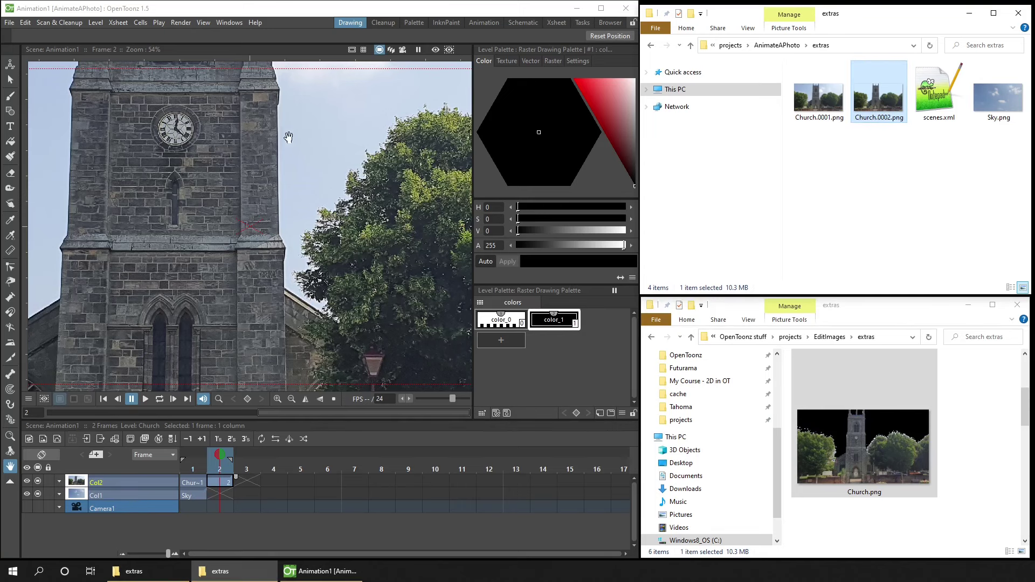
# Switch to OpenToonz and reload the recent scene Animation1.tnz of the AnimateAPhoto project
pyautogui.click(8, 23)
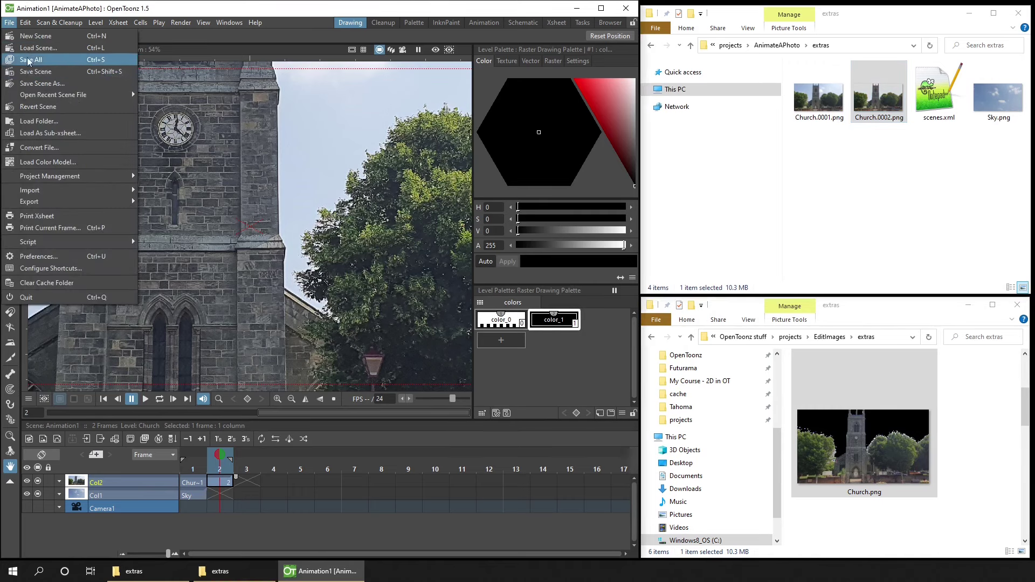
pyautogui.moveTo(89, 96)
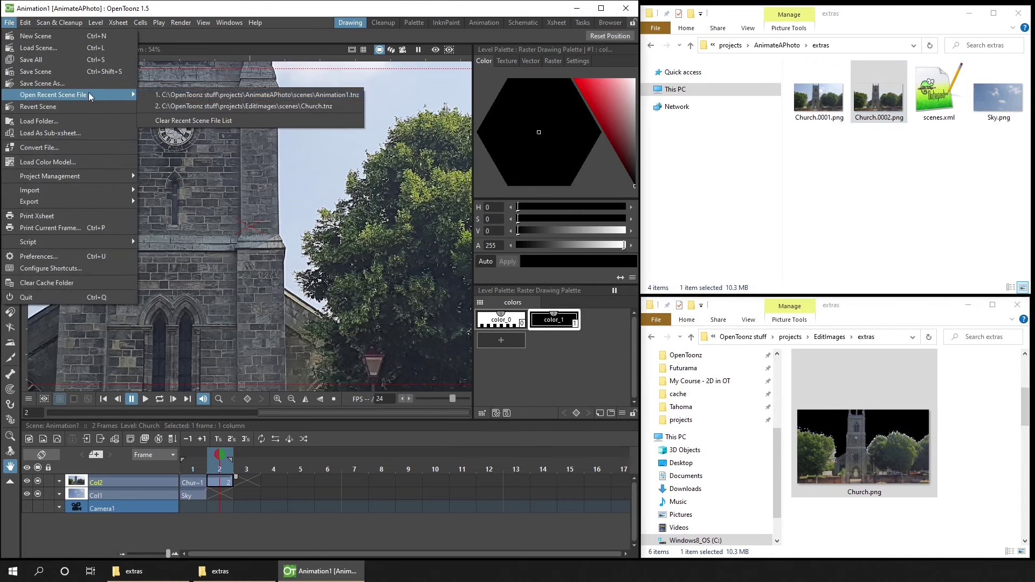
pyautogui.click(213, 96)
pyautogui.scroll(-2, 269, 170)
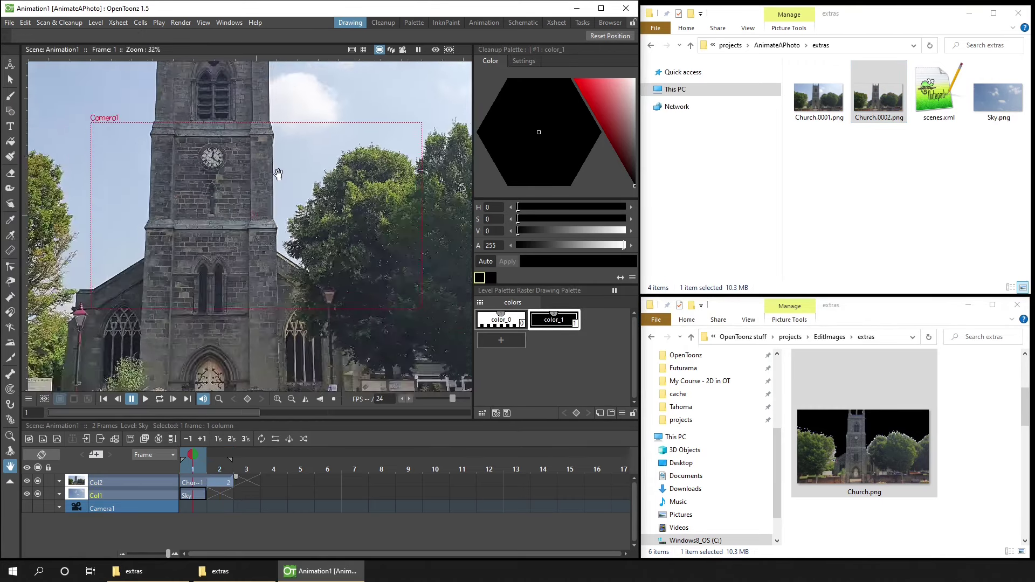
pyautogui.scroll(-3, 279, 173)
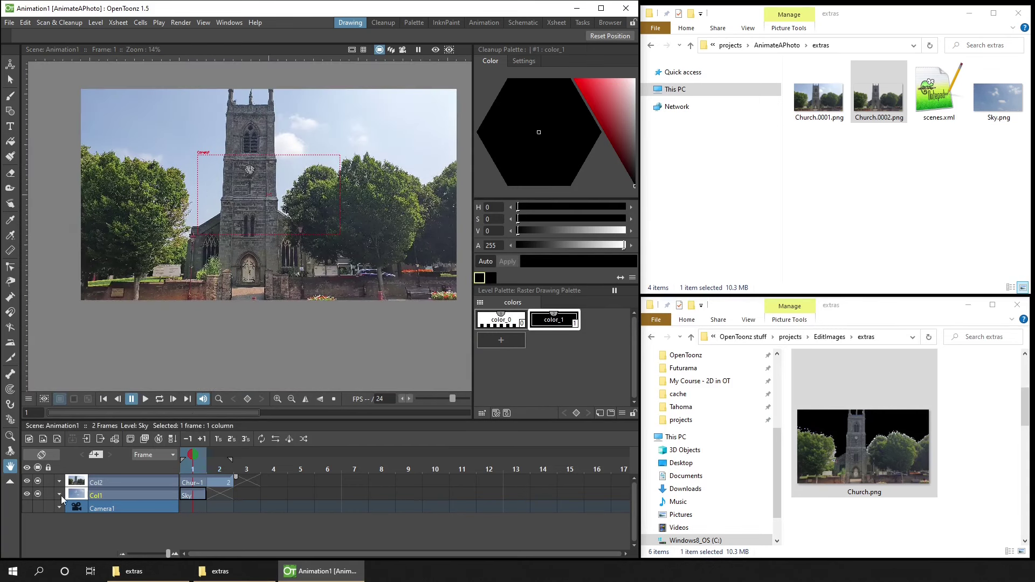
# Hide the Sky column in the camera stand view and go to the church drawing at frame 2
pyautogui.click(38, 494)
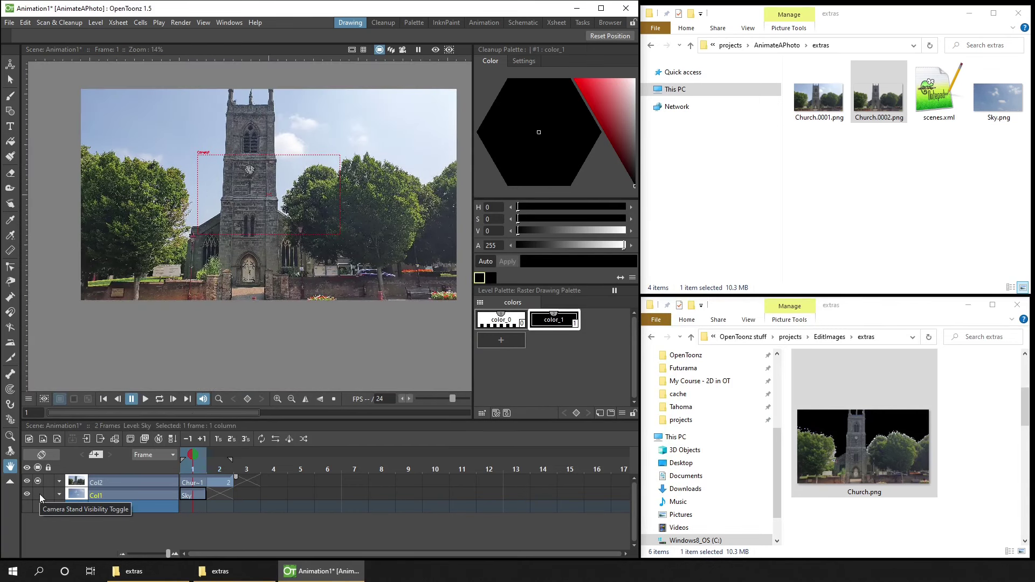
pyautogui.click(216, 493)
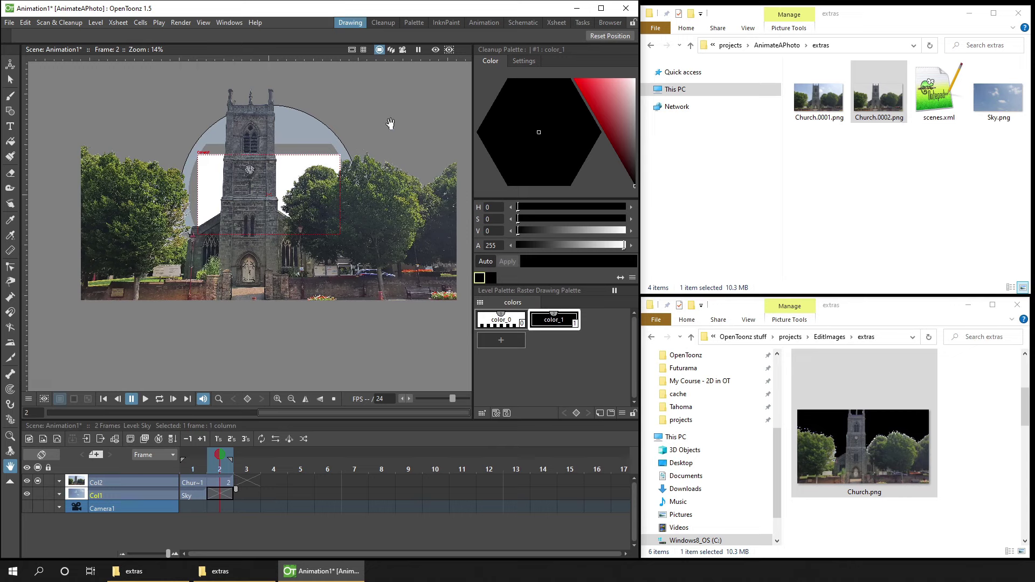
pyautogui.press('Up')
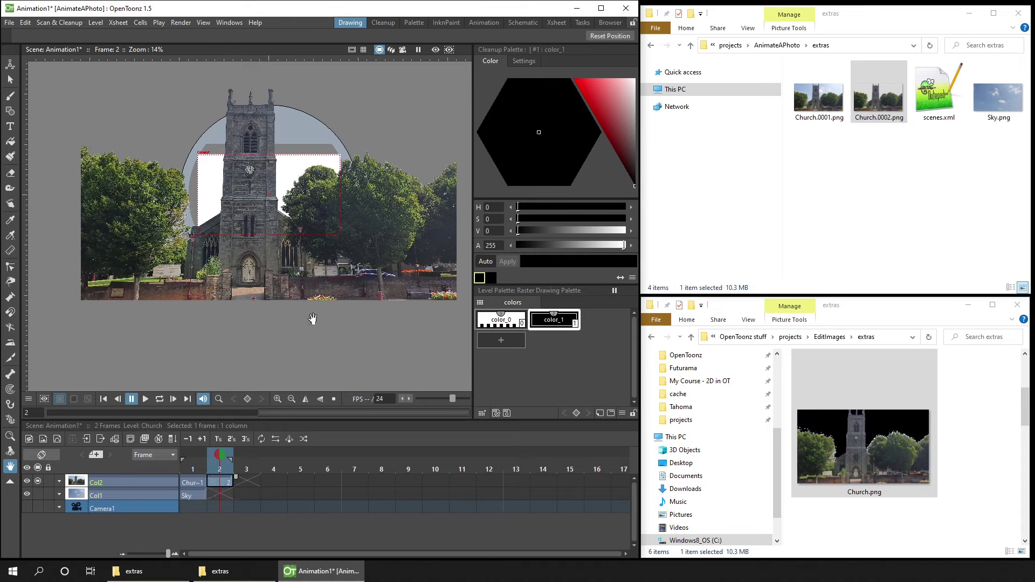
# Duplicate the frame 2 church drawing into frames 3 to 5 of Col2 and check the copies
pyautogui.click(247, 481)
pyautogui.keyDown('shift'); pyautogui.click(299, 481); pyautogui.keyUp('shift')
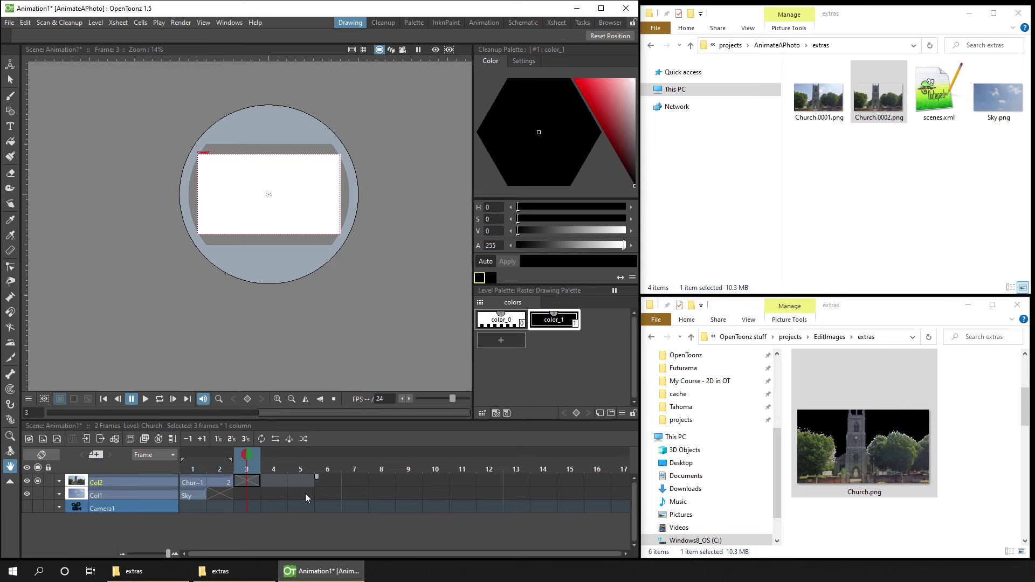
pyautogui.press('d')
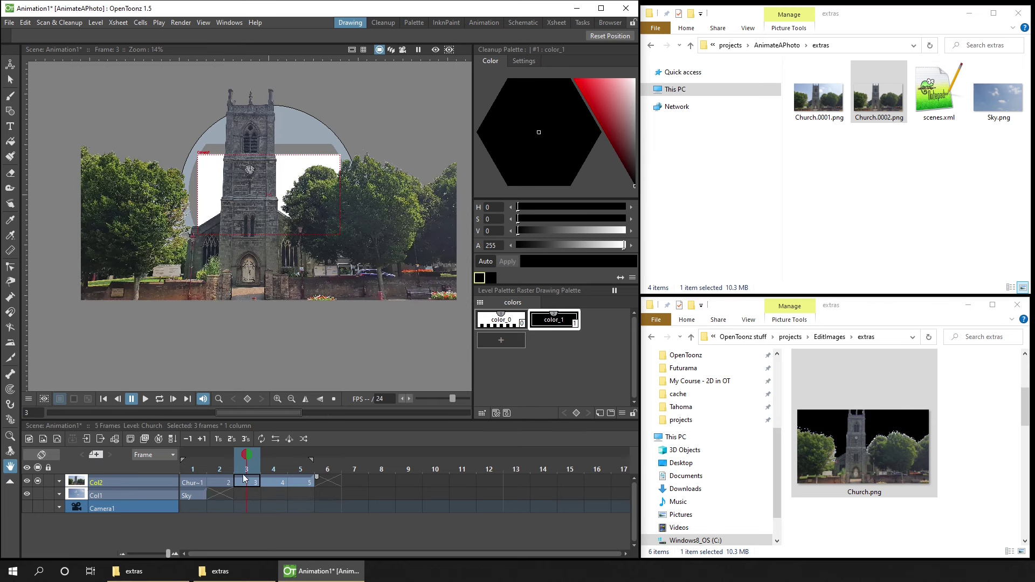
pyautogui.click(272, 467)
pyautogui.click(301, 470)
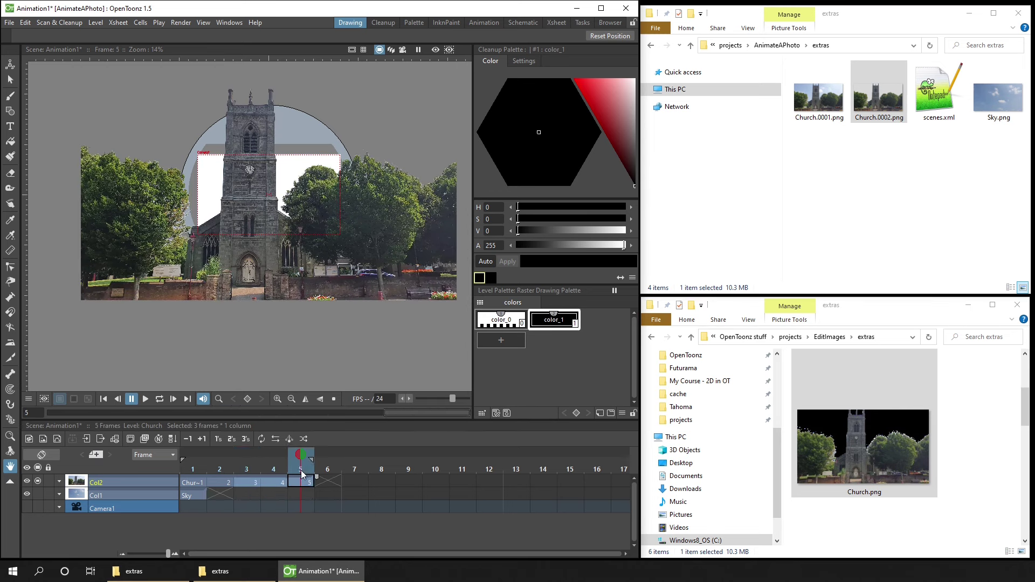
pyautogui.click(248, 469)
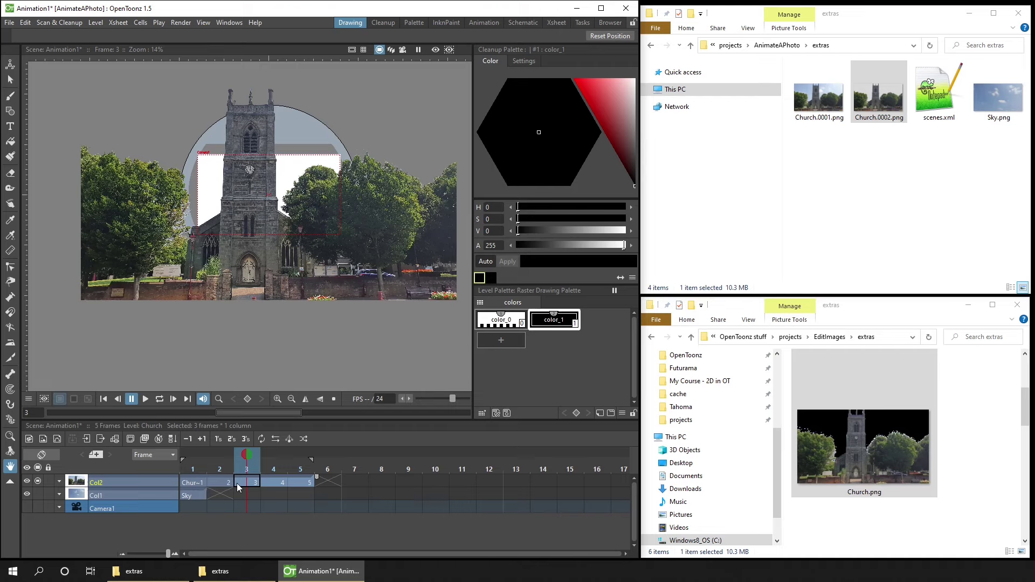
# Insert three empty columns between the Church column and the Sky column
pyautogui.click(135, 484)
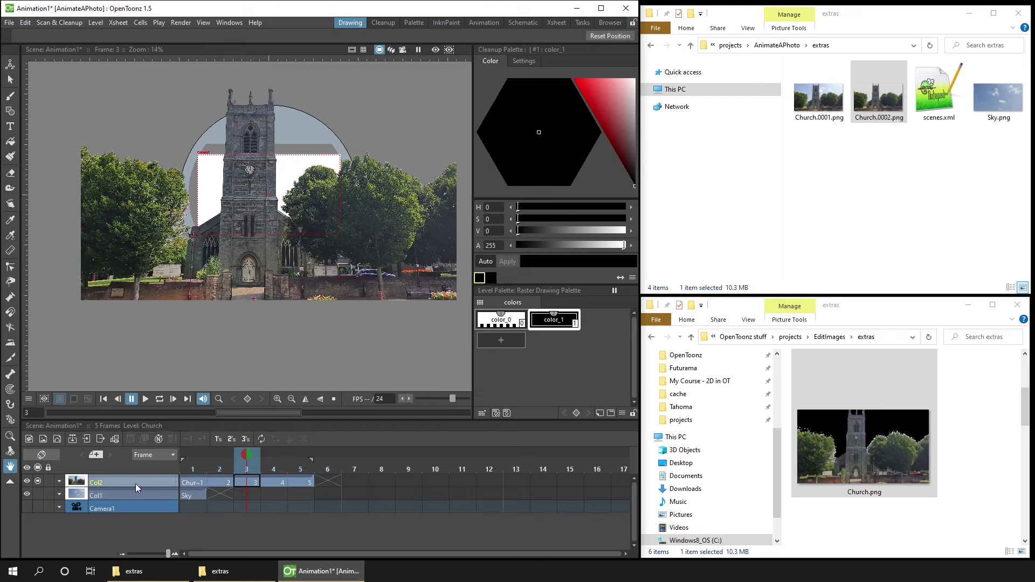
pyautogui.press('Insert')
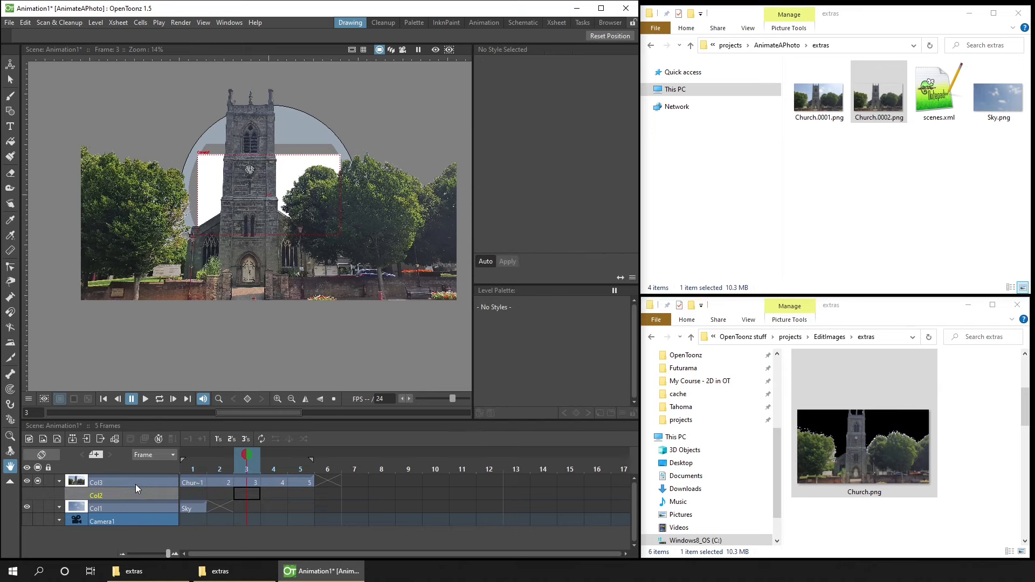
pyautogui.press('Insert')
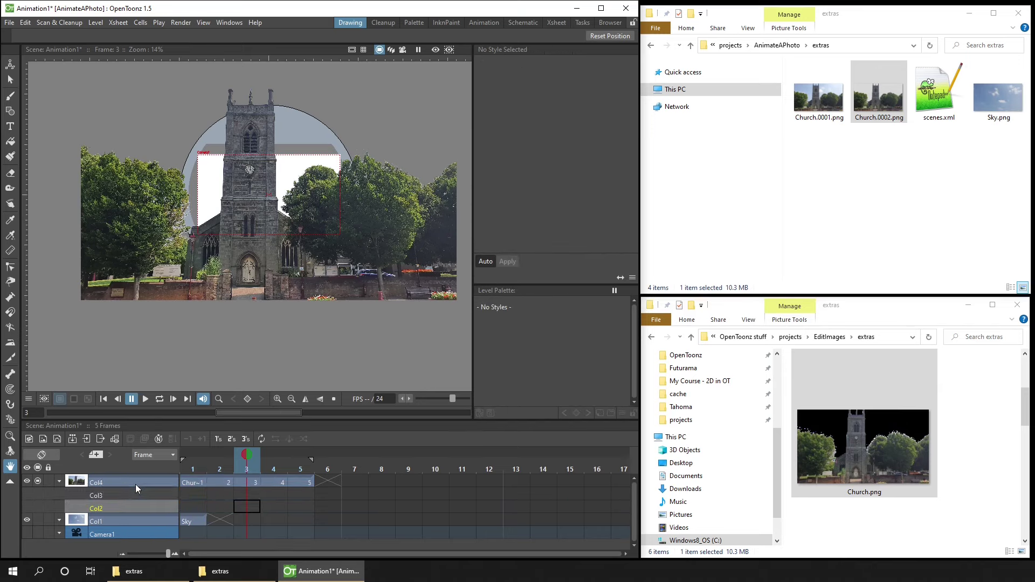
pyautogui.press('Insert')
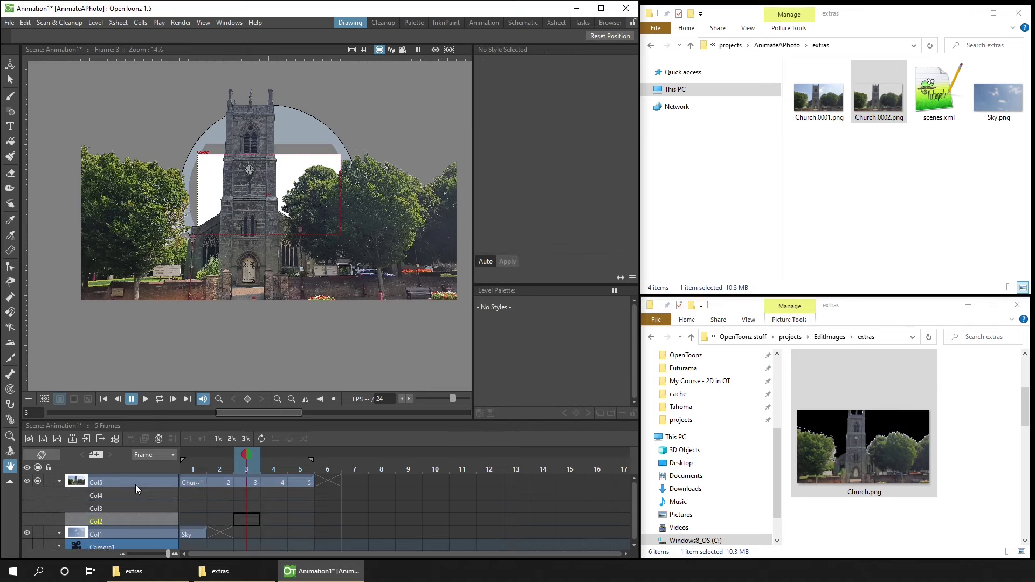
# Move church drawings 3, 4 and 5 to frame 1 of Col4, Col3 and Col2 respectively
pyautogui.click(246, 485)
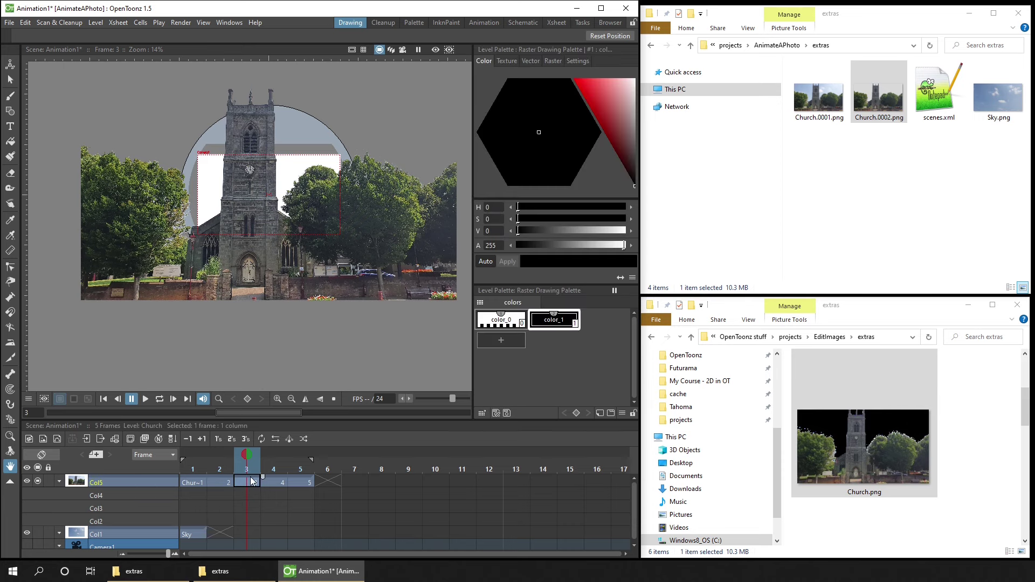
pyautogui.moveTo(246, 485); pyautogui.dragTo(196, 497)
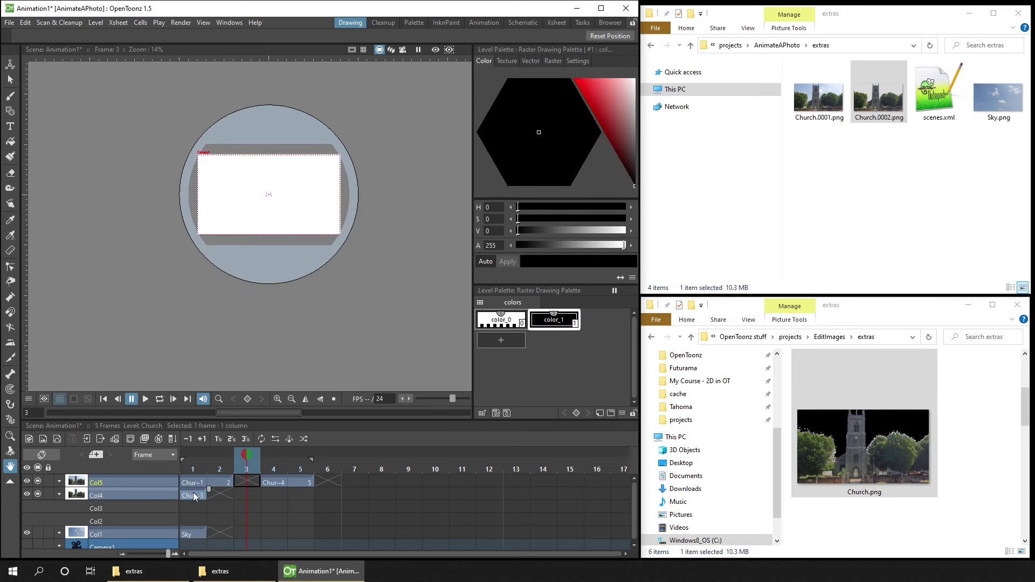
pyautogui.click(268, 483)
pyautogui.moveTo(274, 483); pyautogui.dragTo(208, 510)
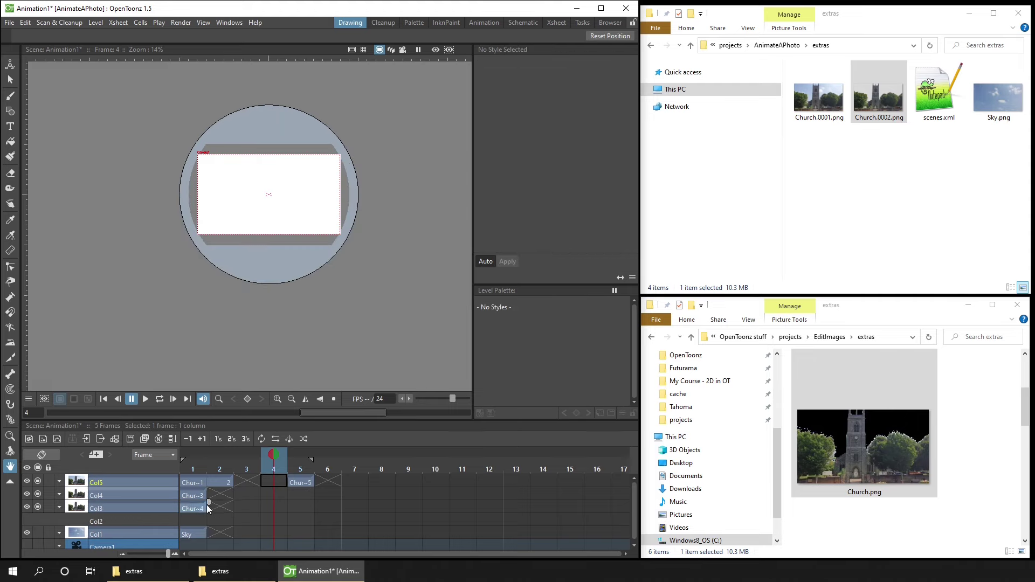
pyautogui.click(296, 482)
pyautogui.moveTo(296, 482); pyautogui.dragTo(196, 519)
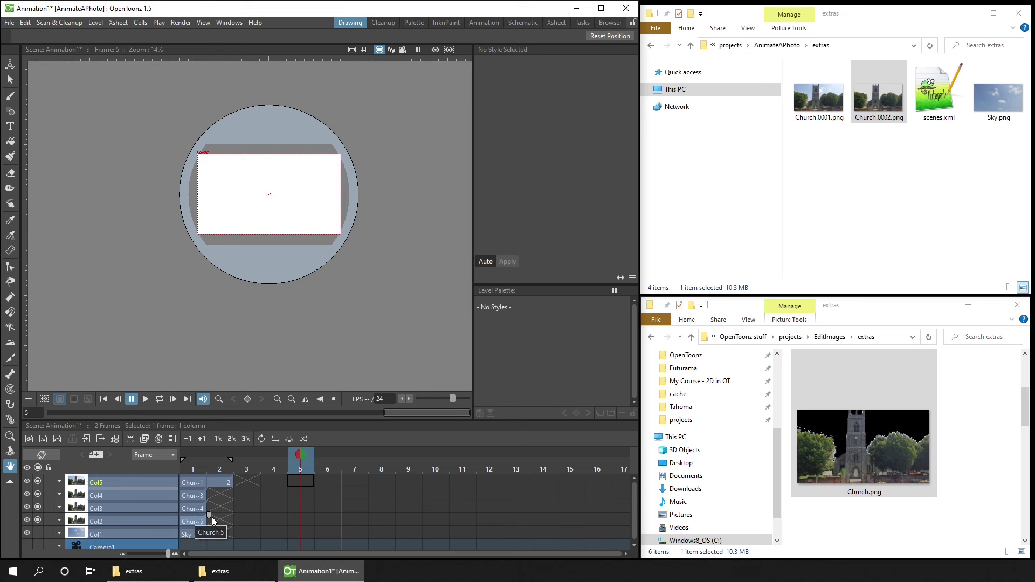
# Delete Col5, which holds church drawings 1 and 2, and save the scene with all its levels
pyautogui.click(193, 470)
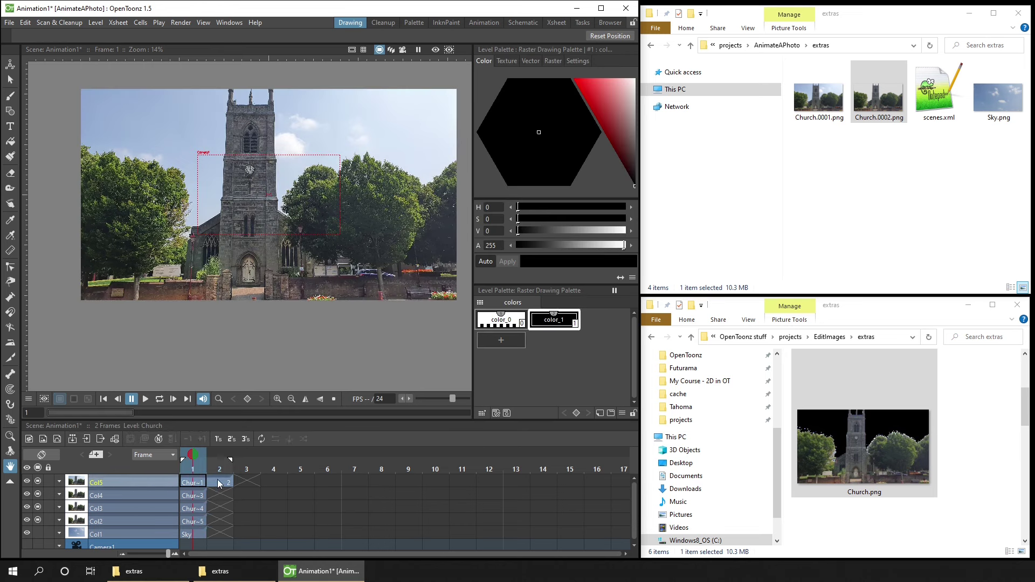
pyautogui.click(161, 477)
pyautogui.press('Delete')
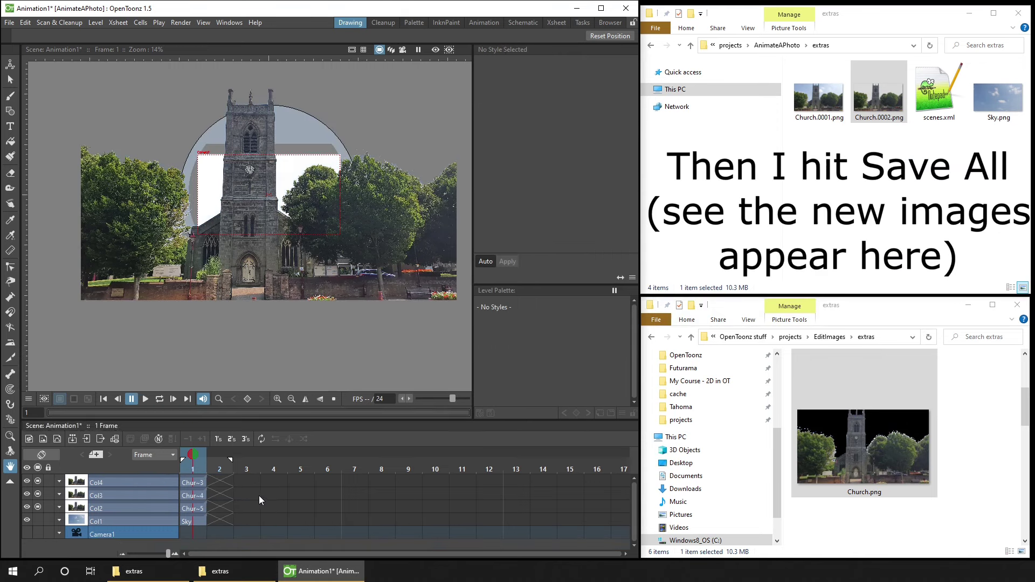
pyautogui.hotkey('ctrl', 's')
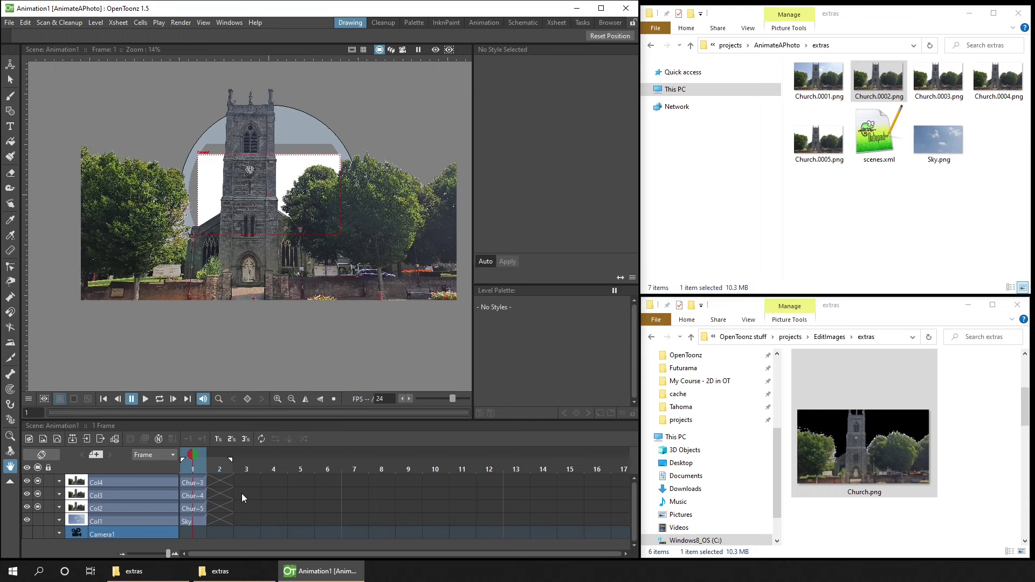
# Erase the surroundings on both sides of the church from the Church 5 drawing in Col2 with the Rectangular eraser
pyautogui.click(192, 509)
pyautogui.press('a')
pyautogui.press('super+Up')
pyautogui.moveTo(138, 75); pyautogui.dragTo(310, 346)
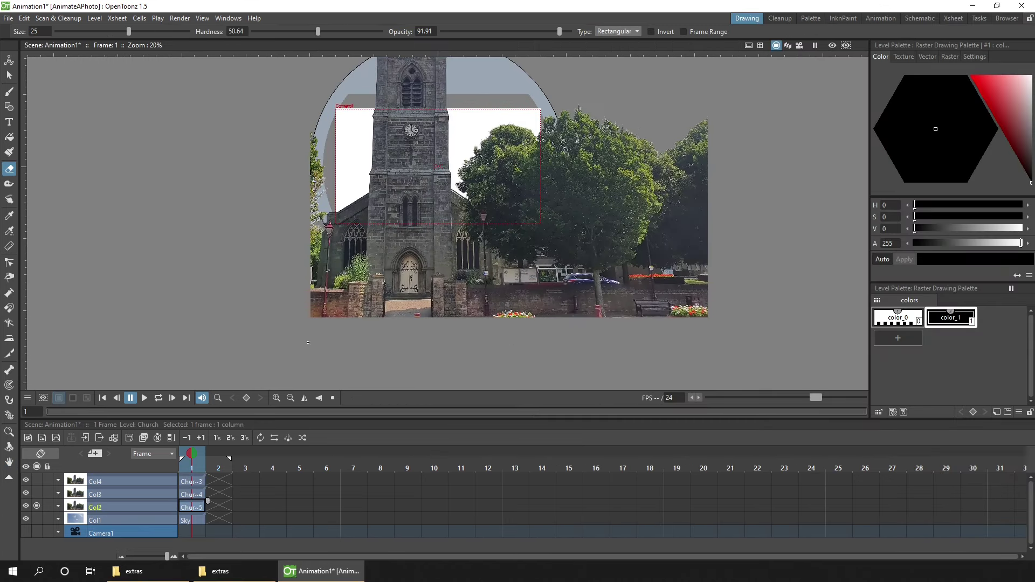
pyautogui.moveTo(749, 81)
pyautogui.mouseDown()
pyautogui.moveTo(478, 204)
pyautogui.moveTo(457, 187)
pyautogui.moveTo(717, 280)
pyautogui.moveTo(717, 291)
pyautogui.mouseUp()
pyautogui.moveTo(266, 127); pyautogui.dragTo(335, 92)
pyautogui.scroll(4, 332, 248)
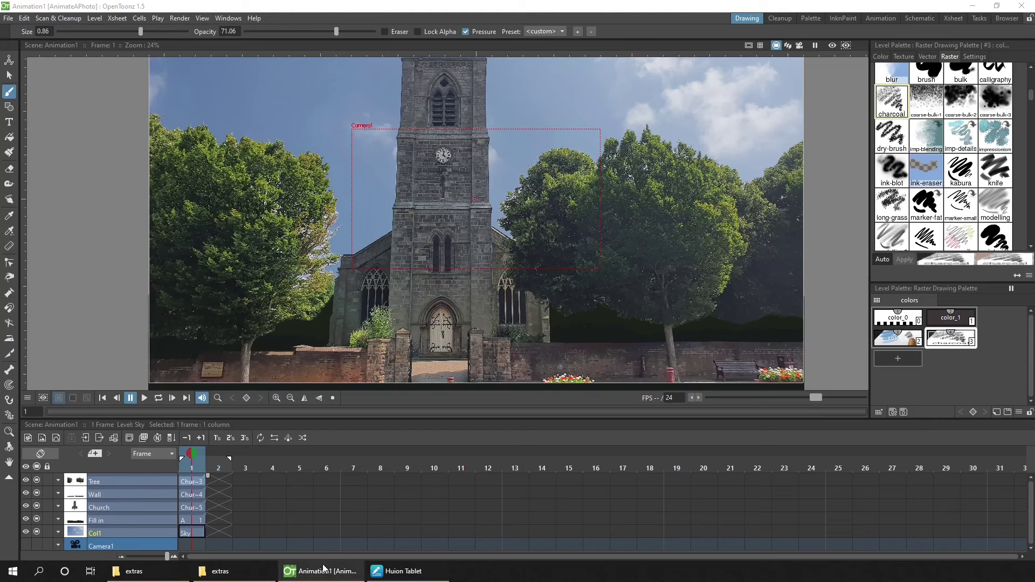
# Hide the Tree, Wall, Church and Fill in columns one by one to examine each layer, and show them all again
pyautogui.click(37, 480)
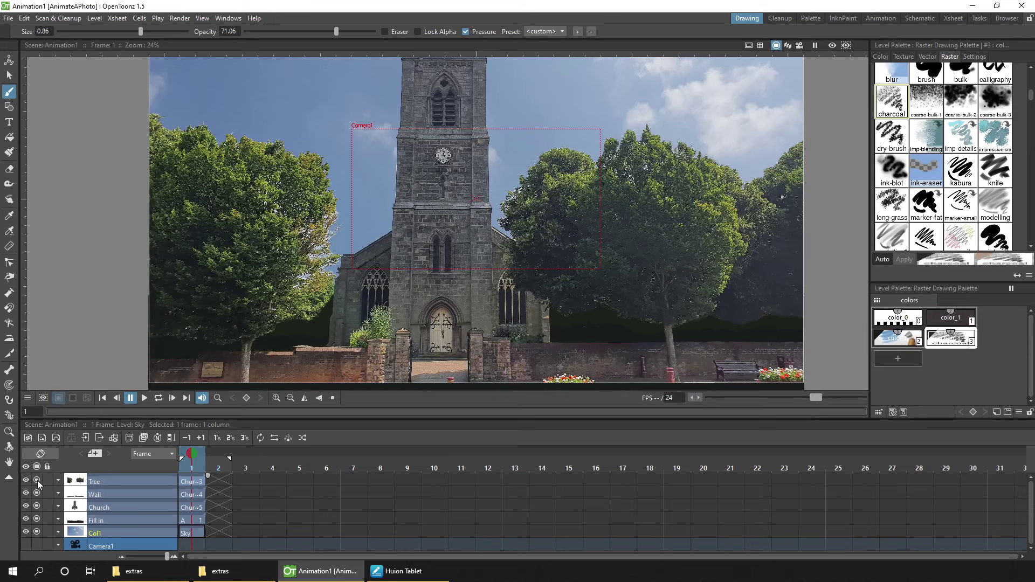
pyautogui.click(37, 480)
pyautogui.click(37, 480)
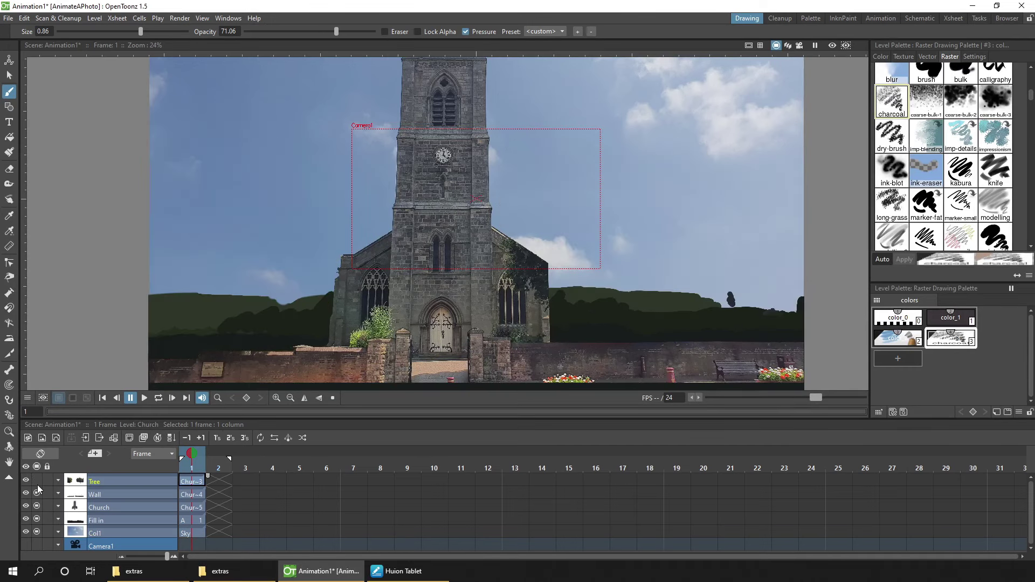
pyautogui.click(37, 494)
pyautogui.click(38, 495)
pyautogui.click(37, 495)
pyautogui.click(36, 507)
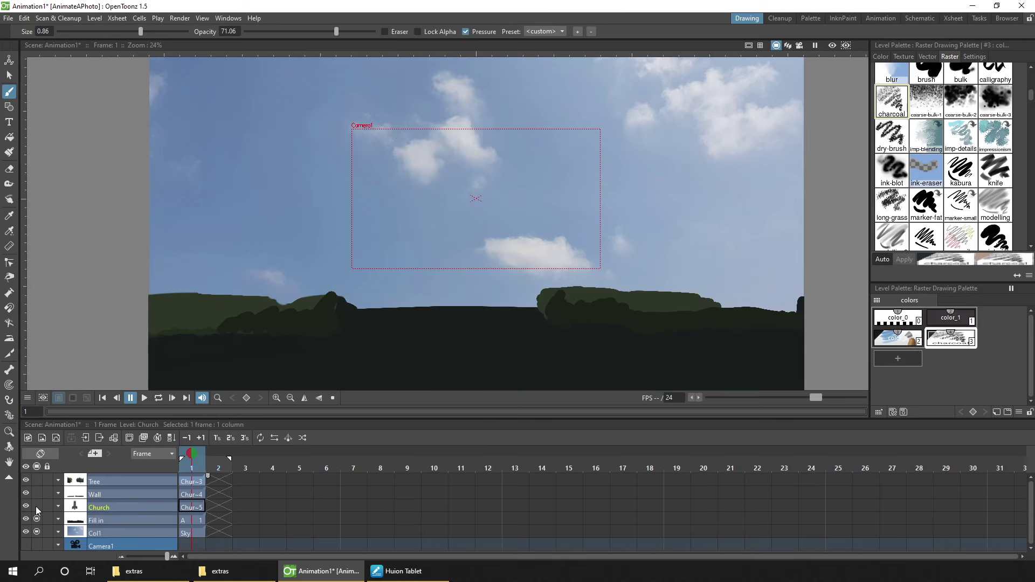
pyautogui.click(36, 507)
pyautogui.click(35, 506)
pyautogui.click(36, 519)
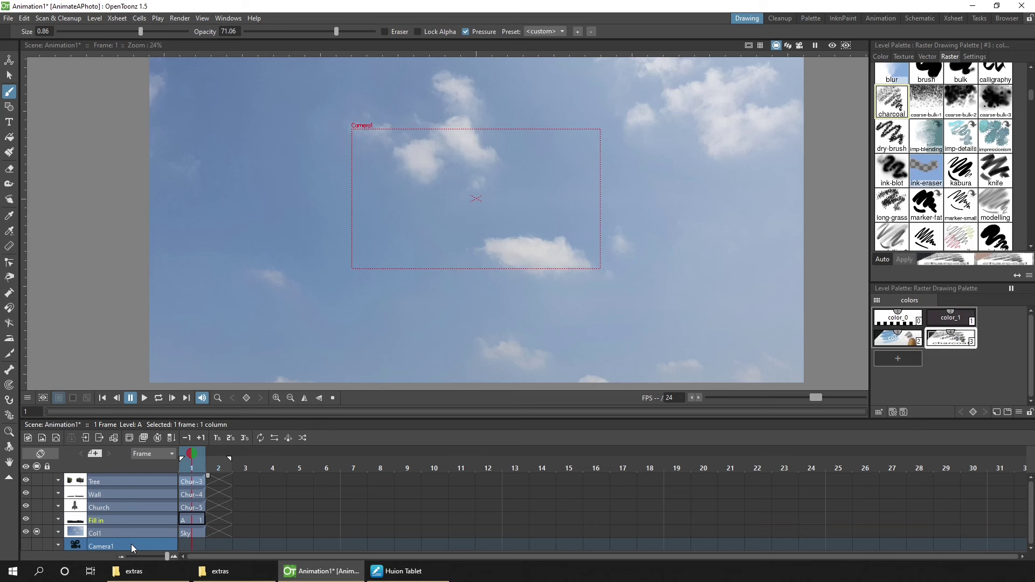
pyautogui.click(37, 519)
pyautogui.moveTo(37, 507); pyautogui.dragTo(36, 477)
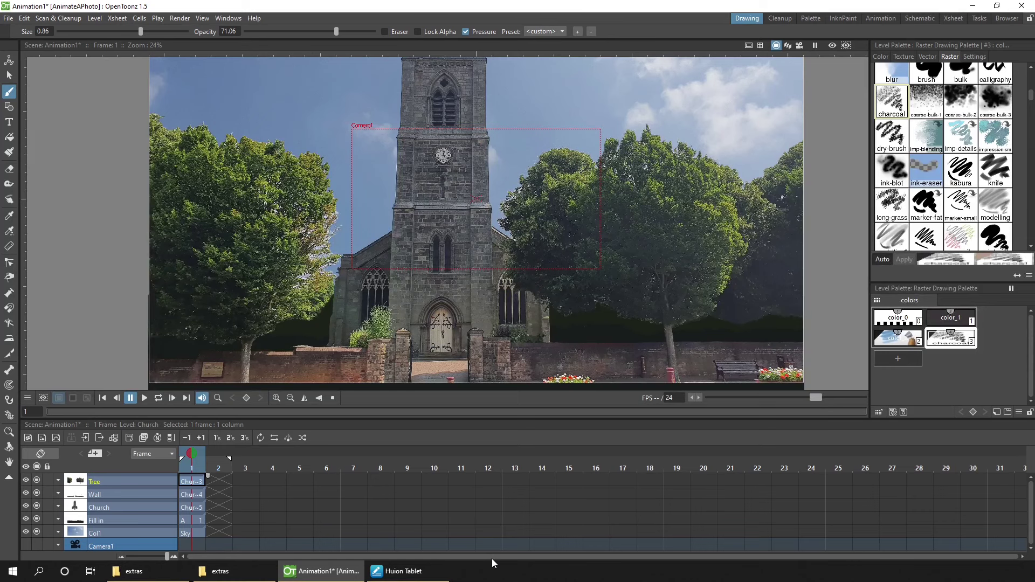
# Toggle the Wall column's visibility off and on, and switch to the Animate tool in Position mode
pyautogui.click(37, 494)
pyautogui.click(37, 493)
pyautogui.click(37, 493)
pyautogui.click(38, 492)
pyautogui.click(9, 60)
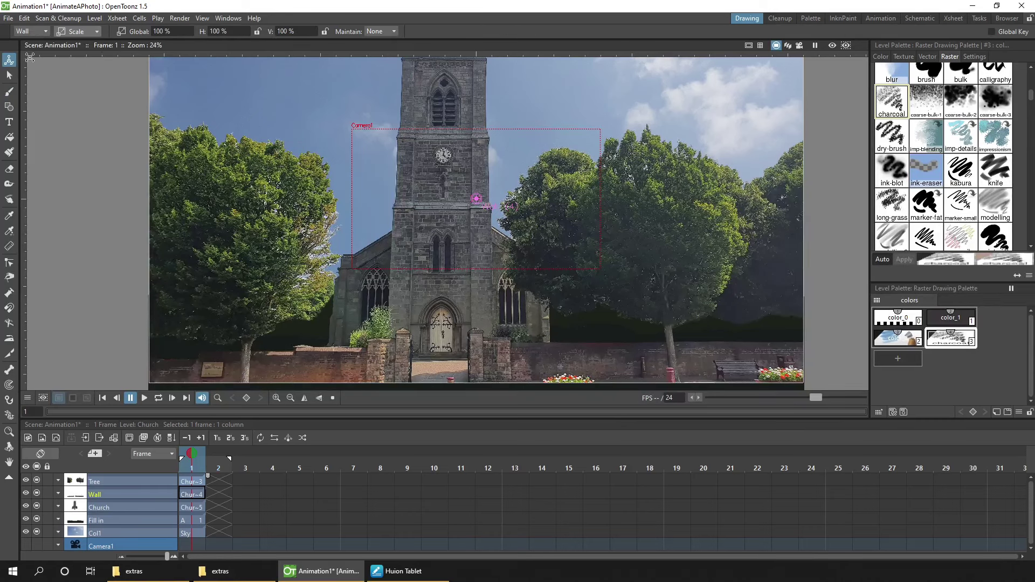
pyautogui.click(77, 32)
pyautogui.click(86, 47)
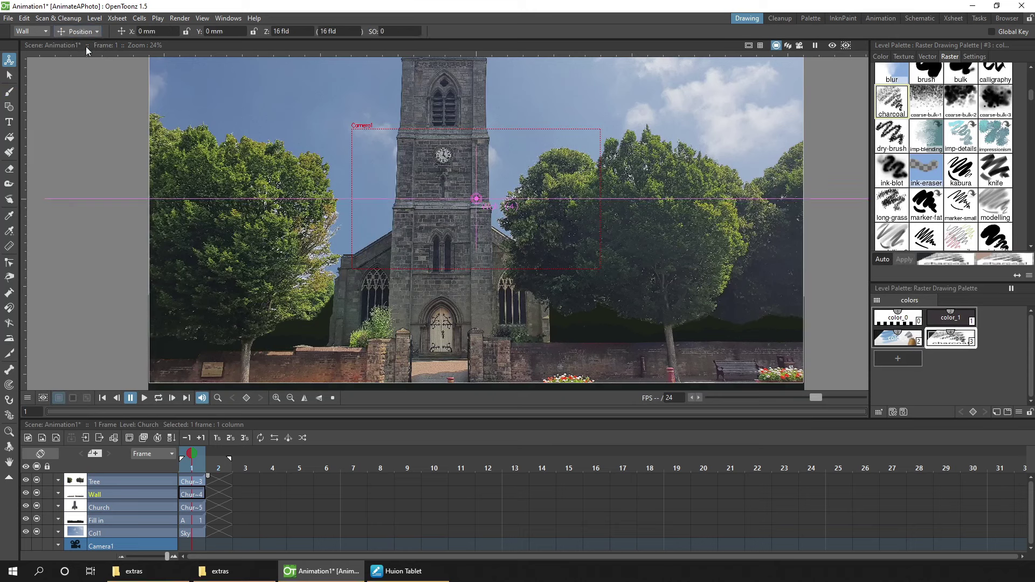
# Try to shift the Wall drawing at frame 1 by about 0.83 mm in X and 1.1 mm in Y
pyautogui.click(192, 494)
pyautogui.moveTo(383, 351)
pyautogui.mouseDown()
pyautogui.moveTo(378, 365)
pyautogui.moveTo(373, 358)
pyautogui.mouseUp()
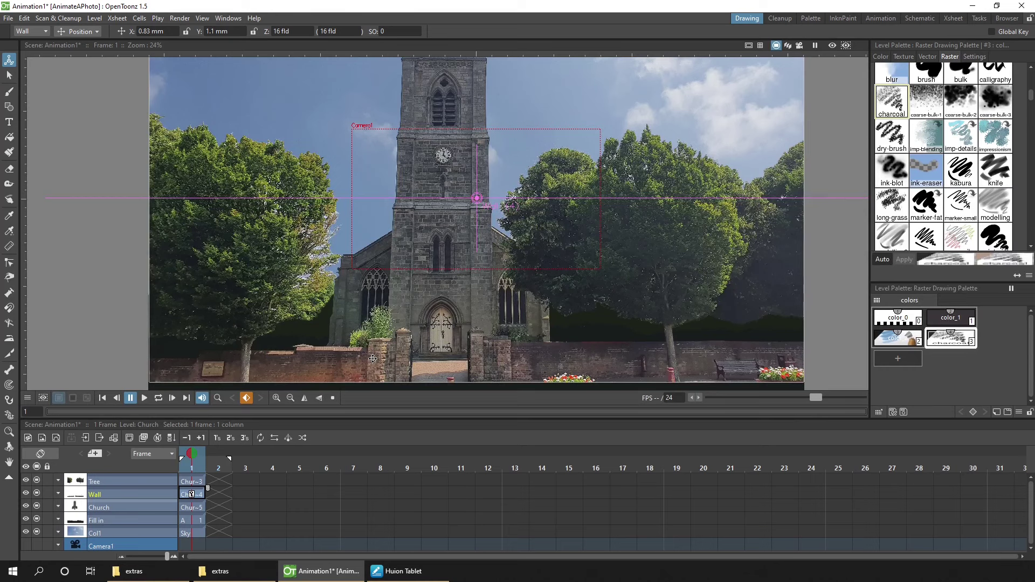
pyautogui.click(373, 358)
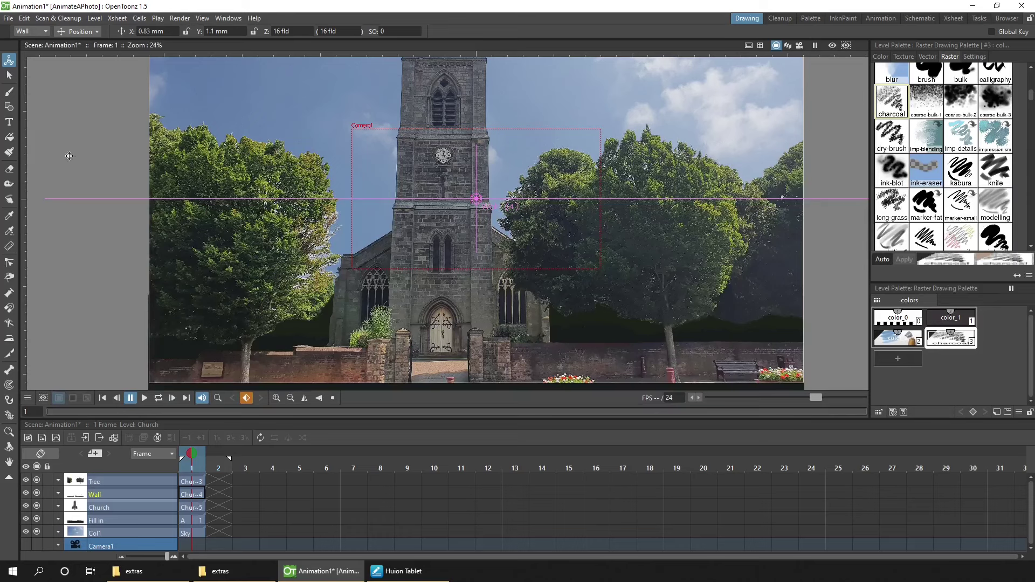
# Examine the Default Interpolation options in the Animation preferences, keeping Speed In / Speed Out
pyautogui.click(8, 17)
pyautogui.click(57, 252)
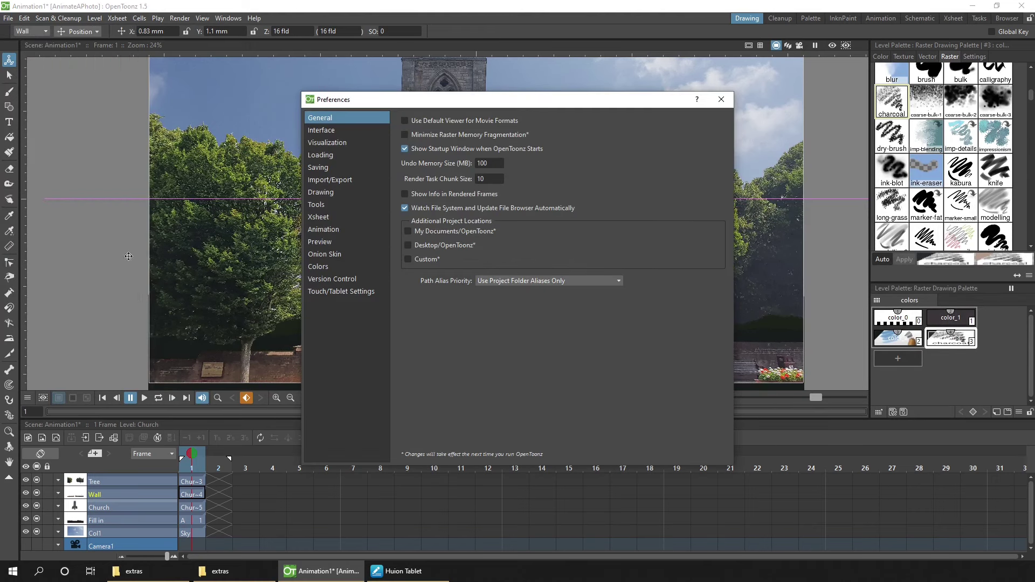
pyautogui.click(322, 230)
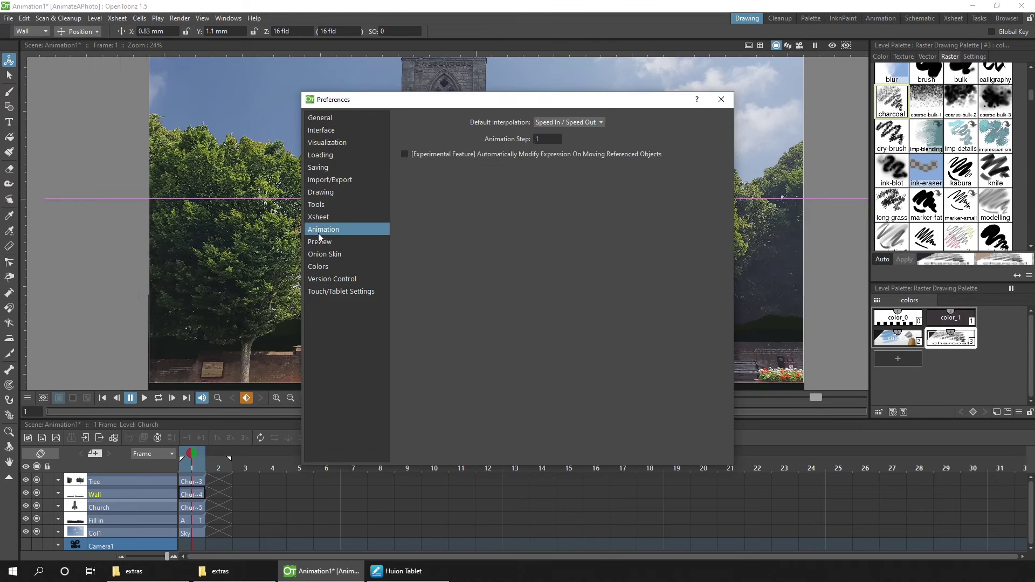
pyautogui.click(584, 123)
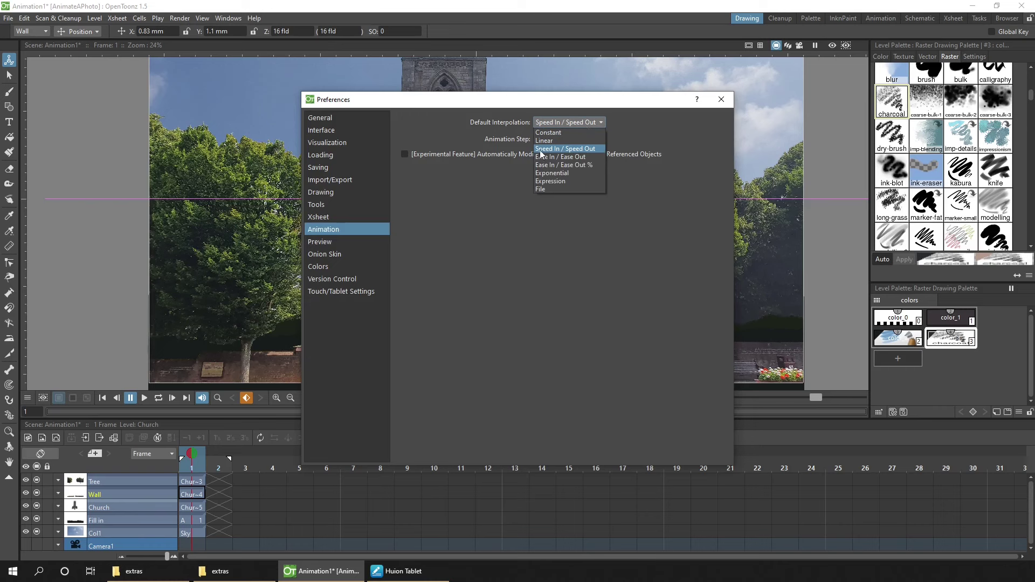
pyautogui.click(620, 124)
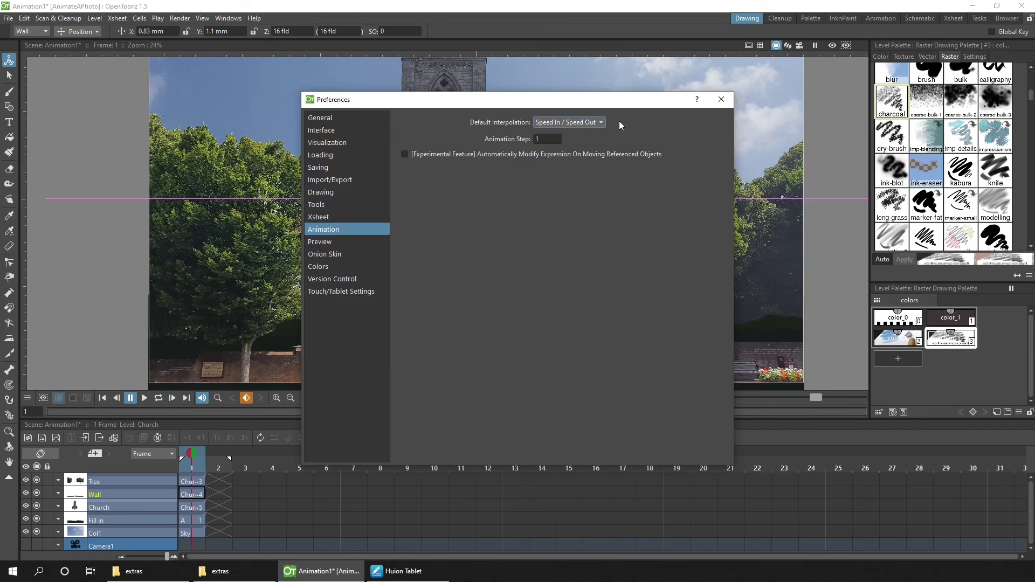
pyautogui.click(722, 99)
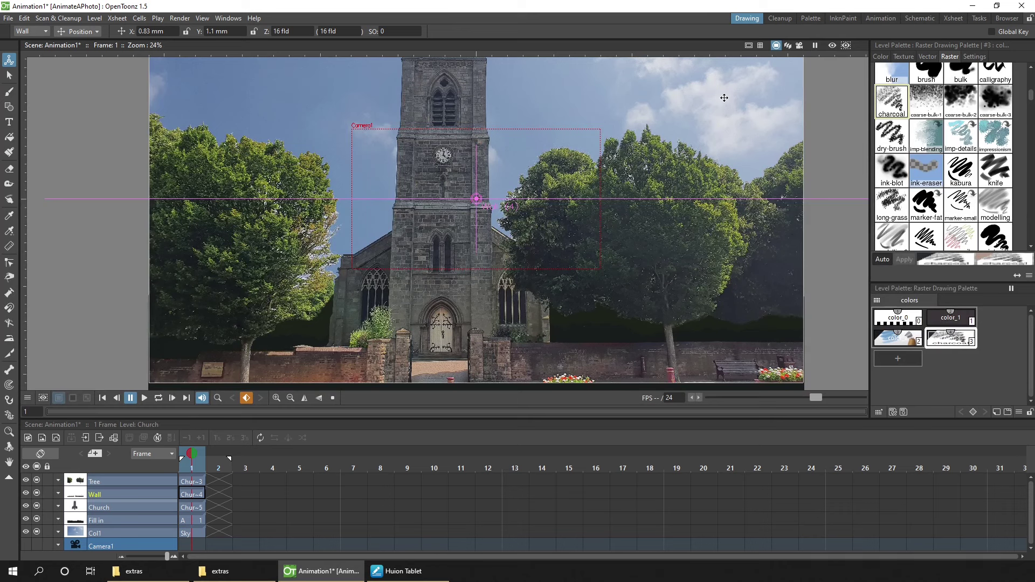
# Extend the frame 1 drawings of Tree, Wall, Church, Fill in and Col1 together through frame 24
pyautogui.click(191, 482)
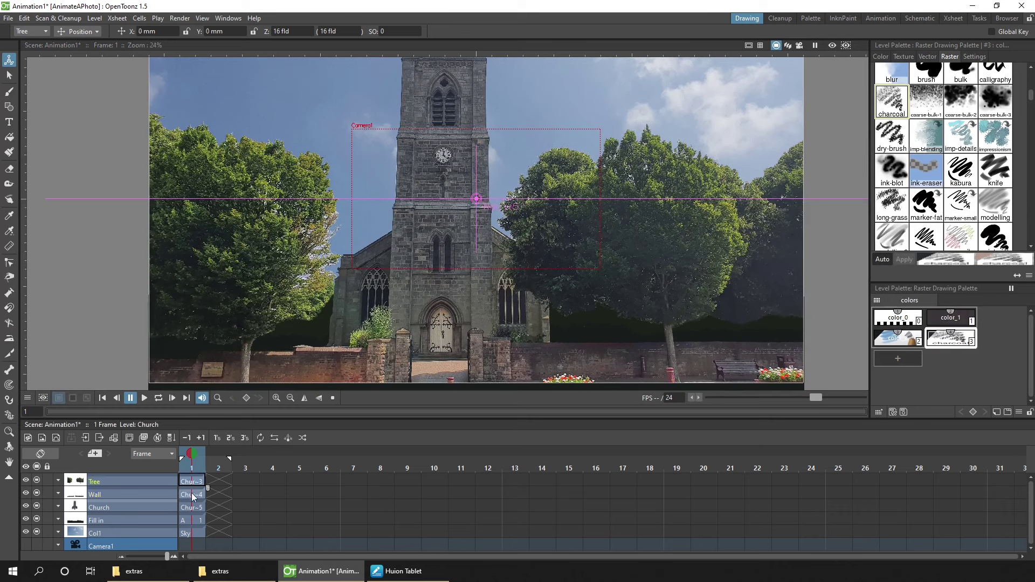
pyautogui.moveTo(193, 527); pyautogui.dragTo(190, 529)
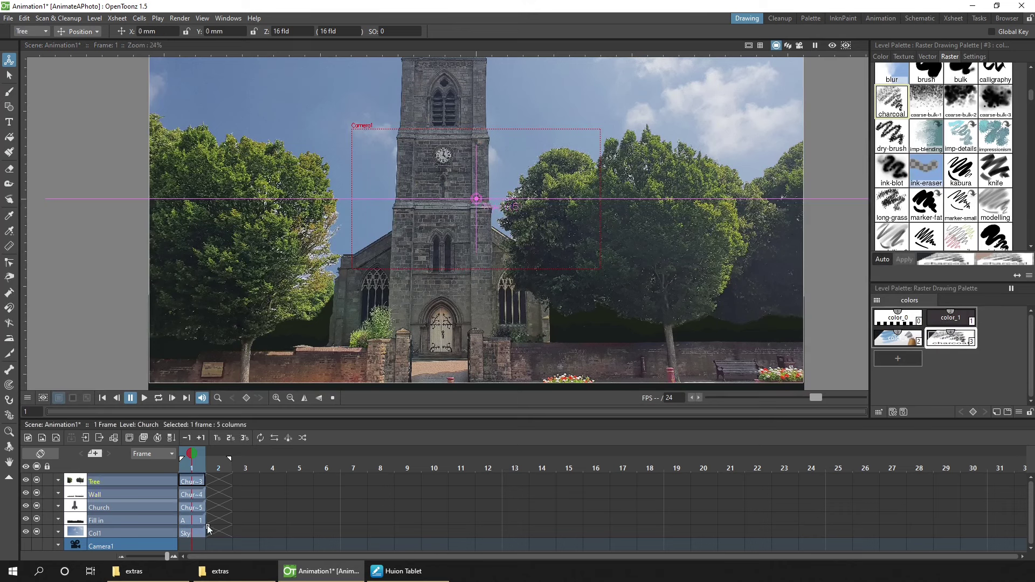
pyautogui.moveTo(208, 527); pyautogui.dragTo(424, 526)
pyautogui.moveTo(495, 519); pyautogui.dragTo(828, 527)
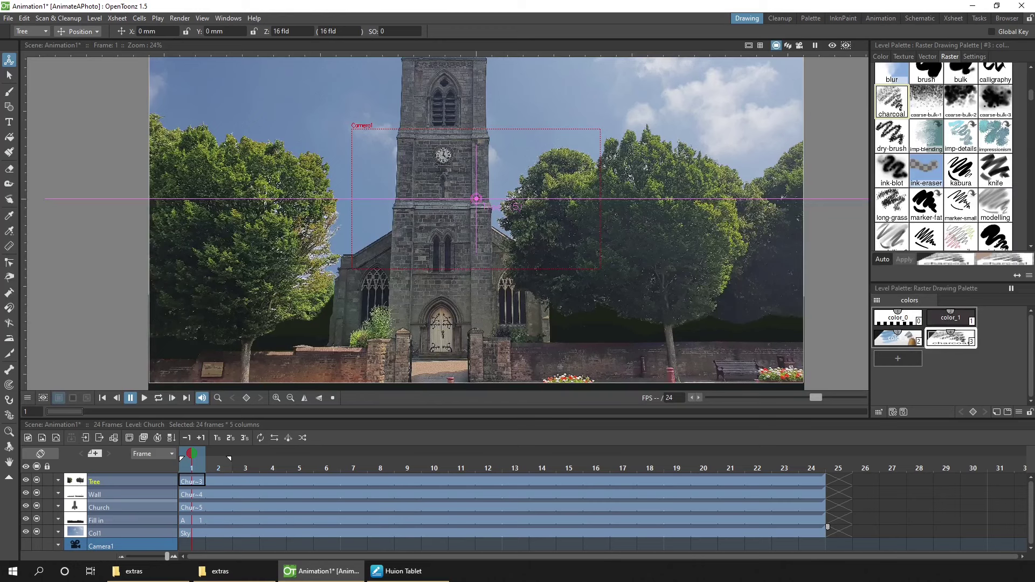
# Set the Animate tool to All and scale the Tree layer down to about 39.38% at frame 6
pyautogui.click(335, 464)
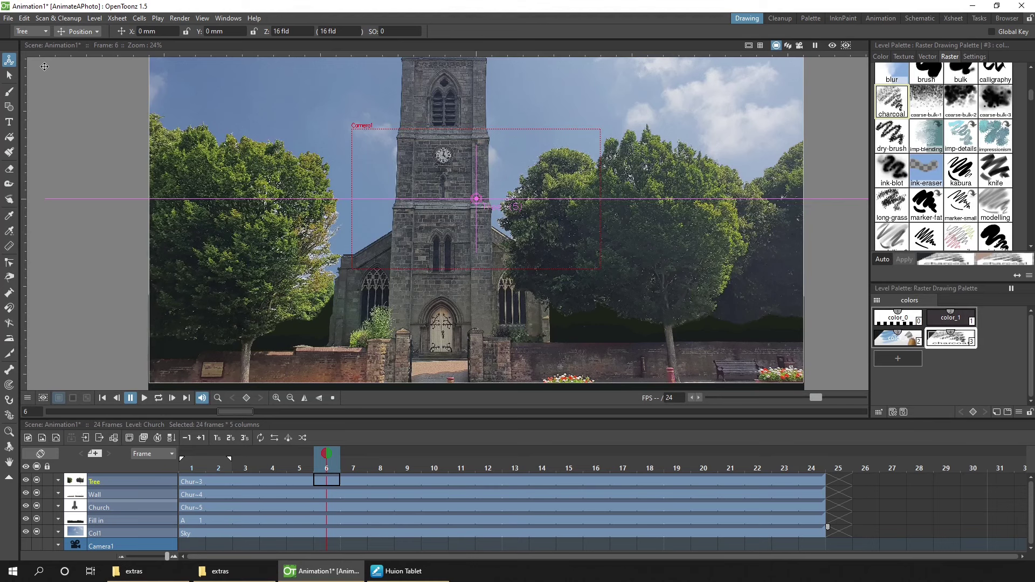
pyautogui.click(85, 33)
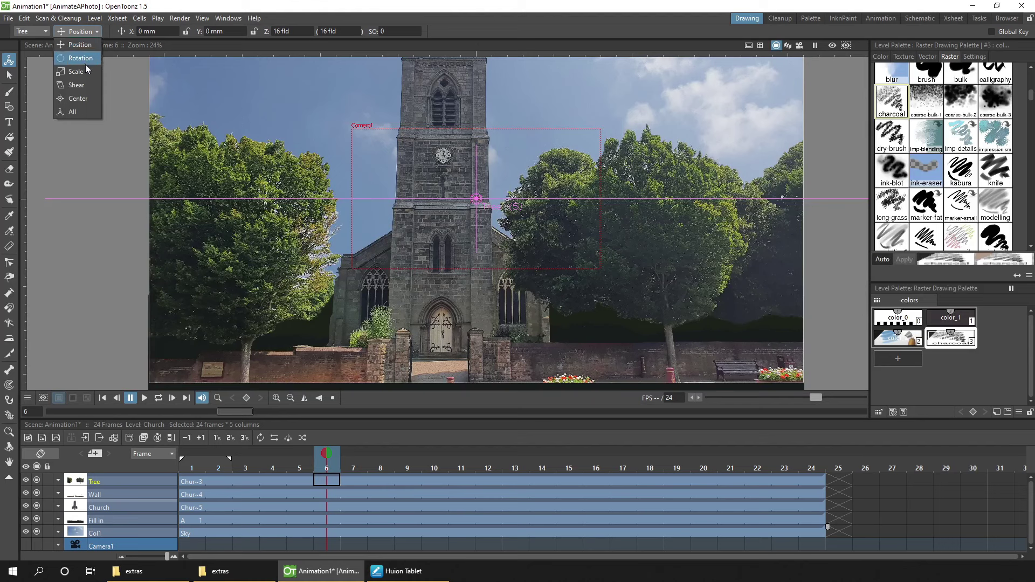
pyautogui.click(78, 111)
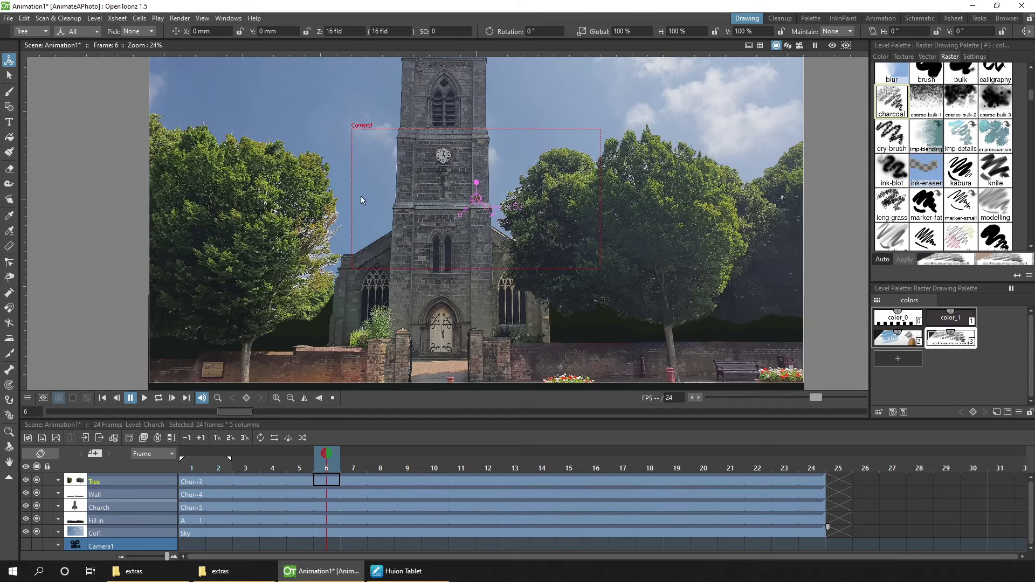
pyautogui.moveTo(459, 214); pyautogui.dragTo(467, 214)
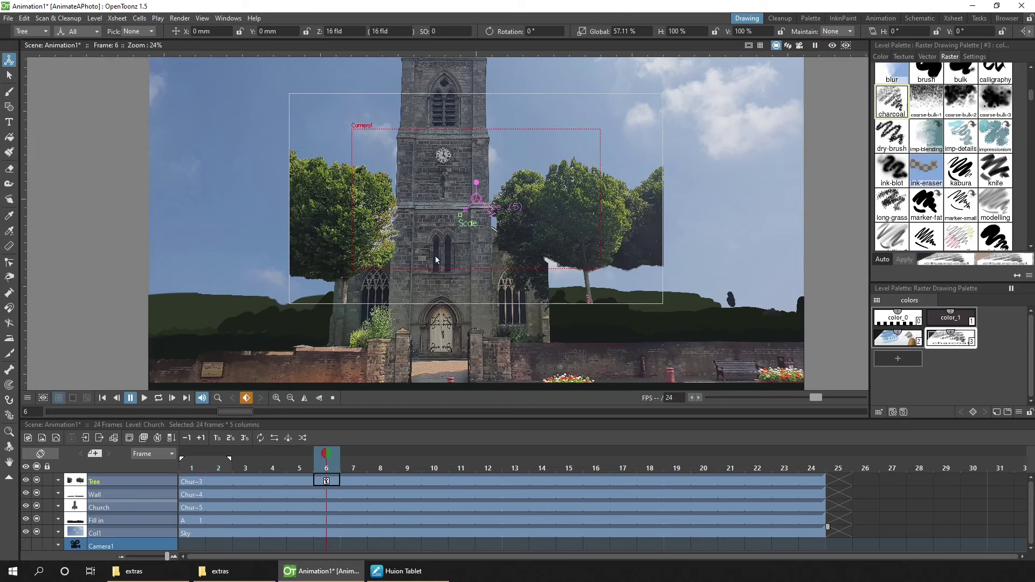
pyautogui.moveTo(460, 214); pyautogui.dragTo(467, 212)
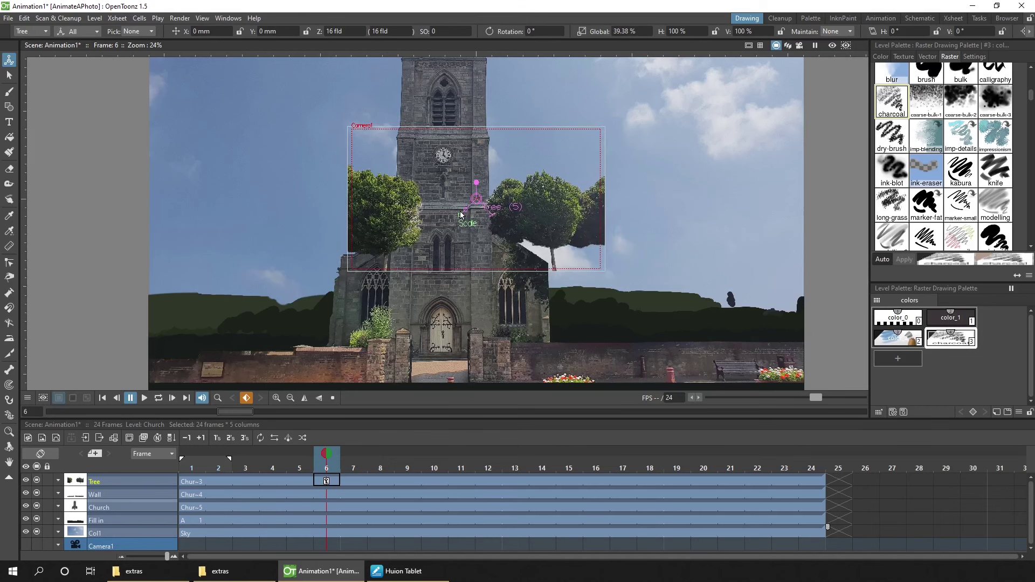
# Scale down the Wall, Church and Fill in layers at frame 6 to fit the camera frame, with Fill in at about 41.16%
pyautogui.click(326, 494)
pyautogui.moveTo(460, 217); pyautogui.dragTo(473, 209)
pyautogui.click(329, 503)
pyautogui.moveTo(460, 215); pyautogui.dragTo(473, 210)
pyautogui.click(329, 519)
pyautogui.moveTo(461, 215); pyautogui.dragTo(484, 195)
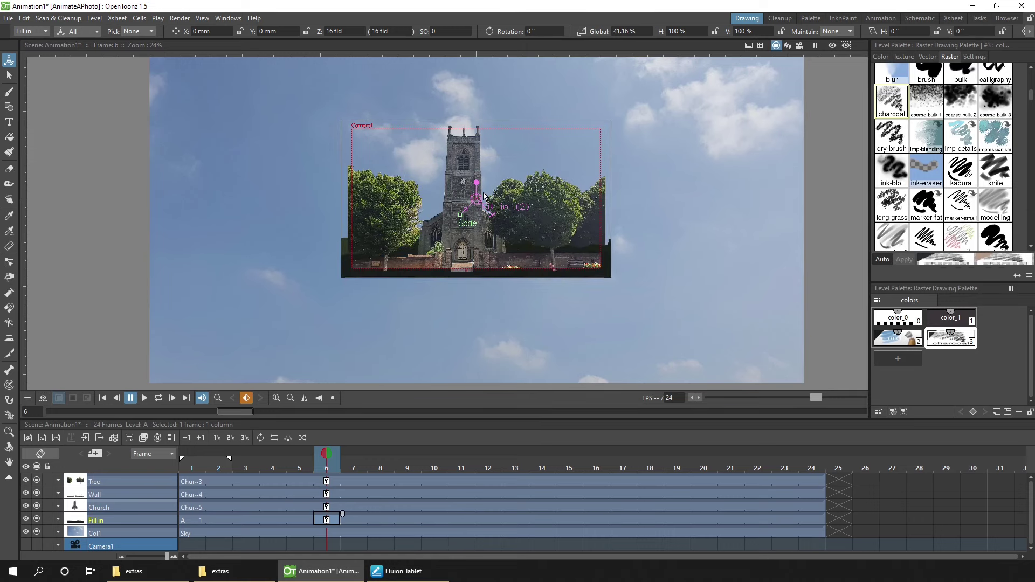
# At frame 12, enlarge the Tree layer to about 45.58%, the Wall layer slightly and the Church layer to about 42.46%
pyautogui.scroll(3, 518, 191)
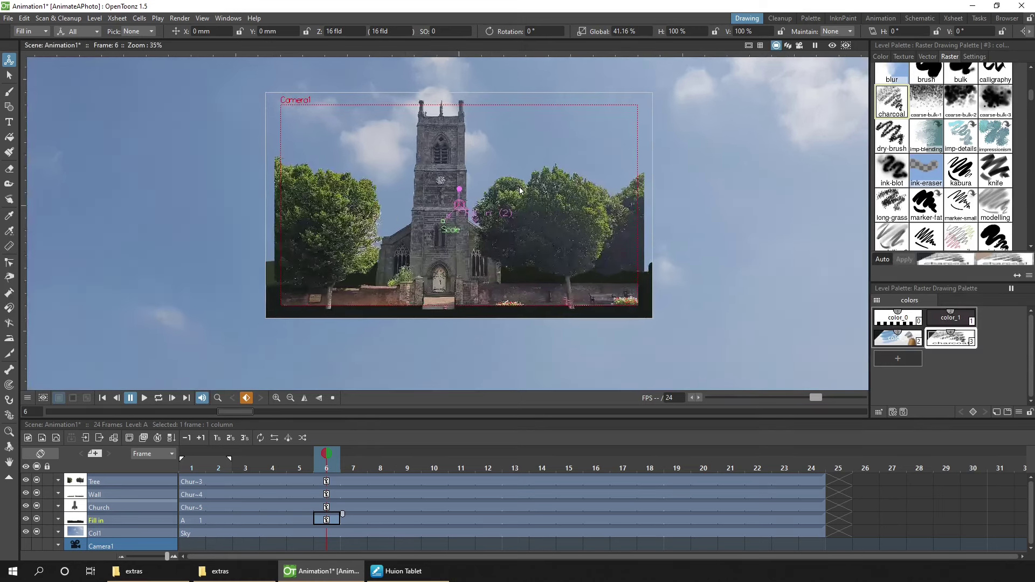
pyautogui.moveTo(523, 194); pyautogui.dragTo(510, 217)
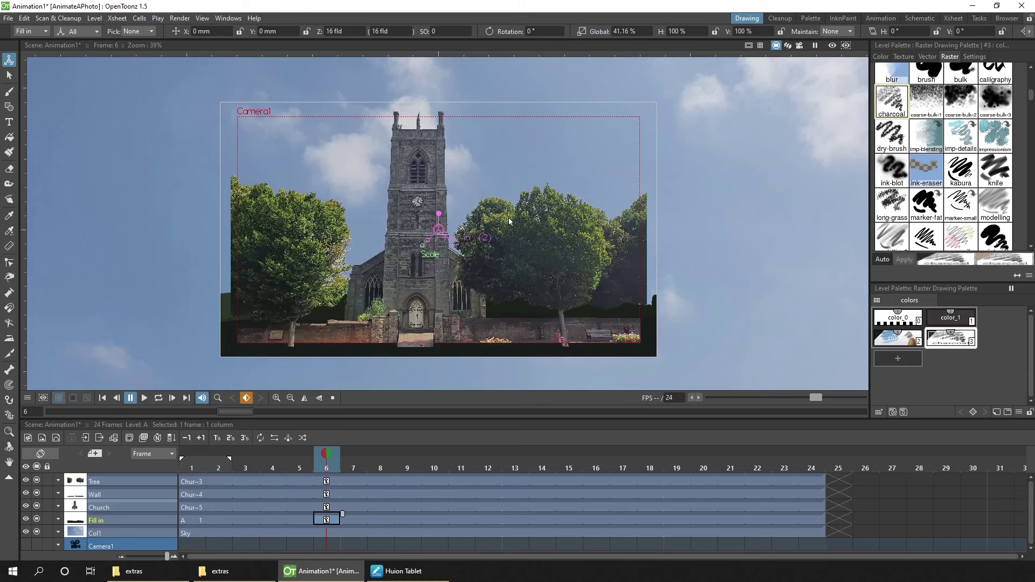
pyautogui.rightClick(510, 222)
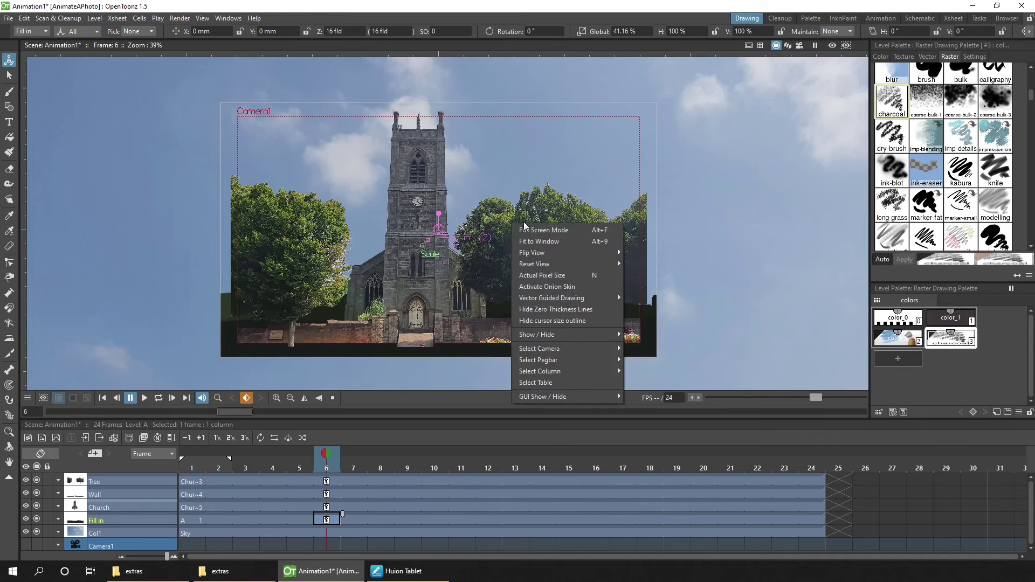
pyautogui.click(567, 243)
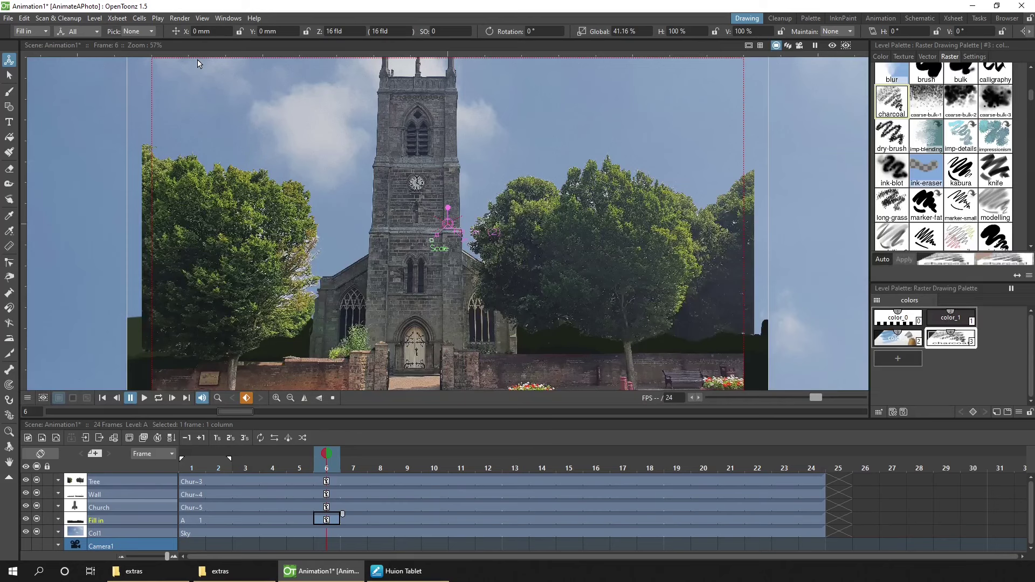
pyautogui.click(491, 479)
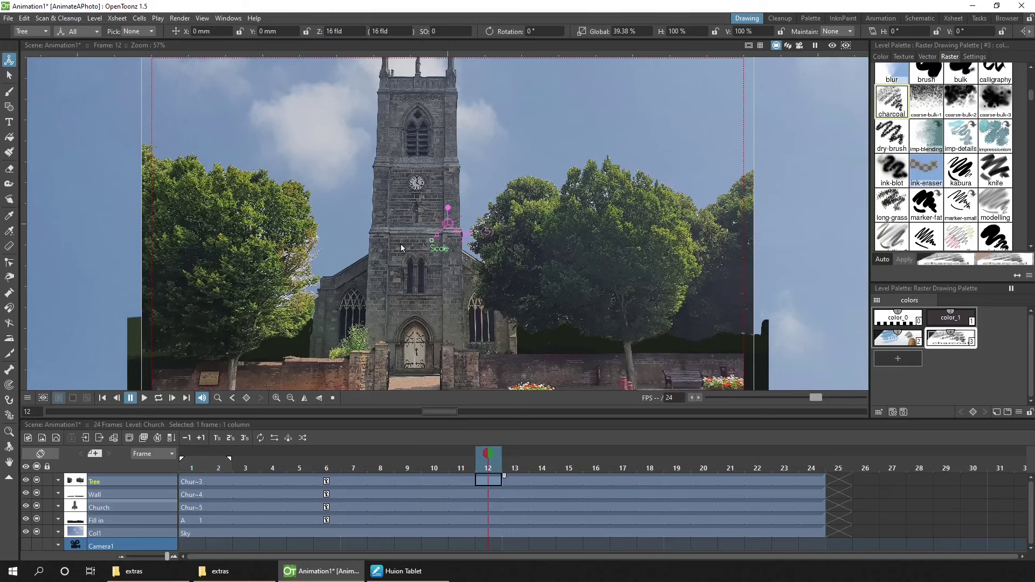
pyautogui.moveTo(432, 244); pyautogui.dragTo(430, 246)
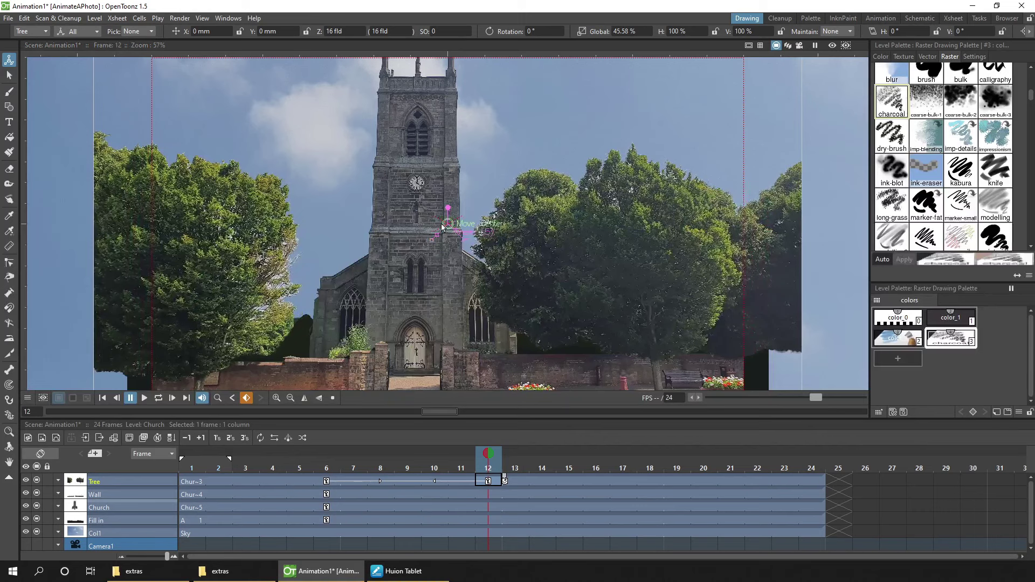
pyautogui.click(493, 497)
pyautogui.moveTo(432, 244); pyautogui.dragTo(432, 247)
pyautogui.click(488, 507)
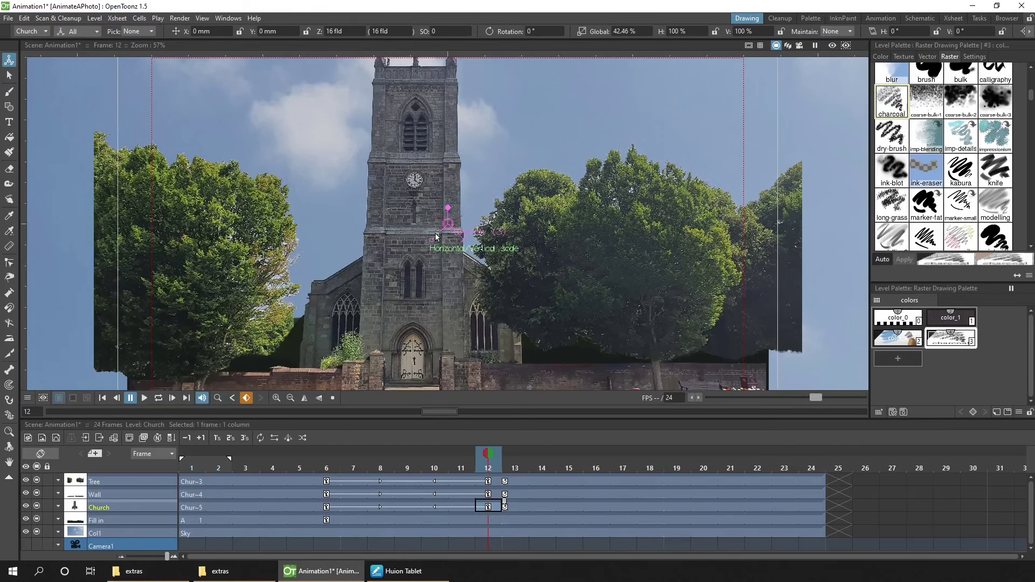
pyautogui.moveTo(531, 295); pyautogui.dragTo(531, 270)
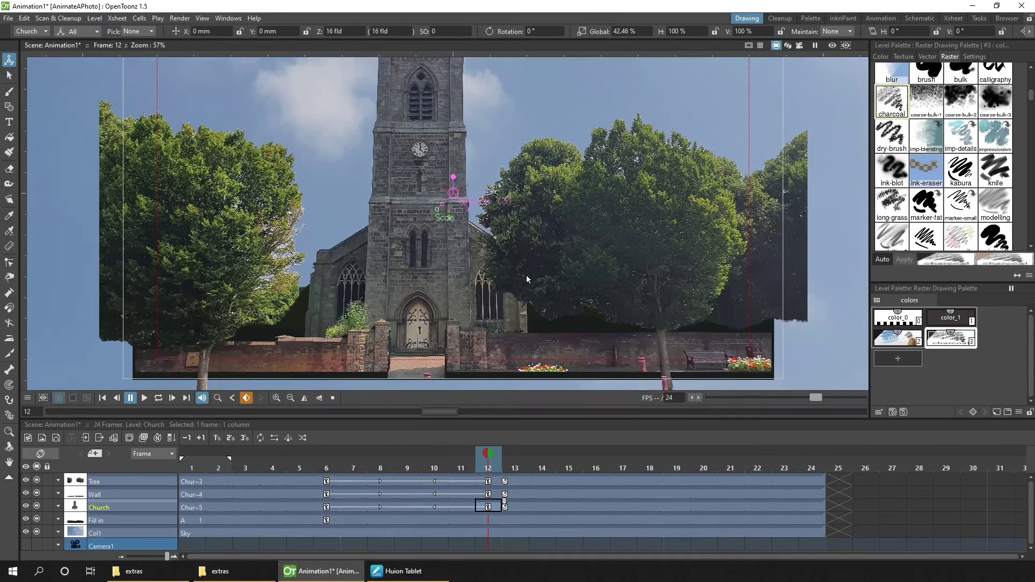
# Scrub through the early frames to review the scaling animation
pyautogui.click(299, 468)
pyautogui.moveTo(316, 473)
pyautogui.mouseDown()
pyautogui.moveTo(528, 462)
pyautogui.moveTo(308, 467)
pyautogui.mouseUp()
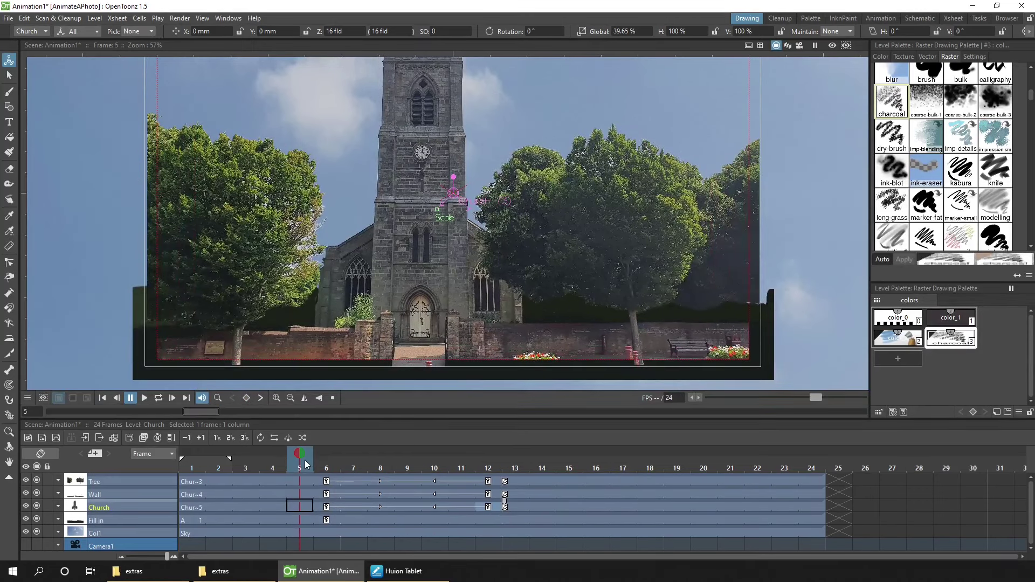
pyautogui.moveTo(196, 410); pyautogui.dragTo(146, 387)
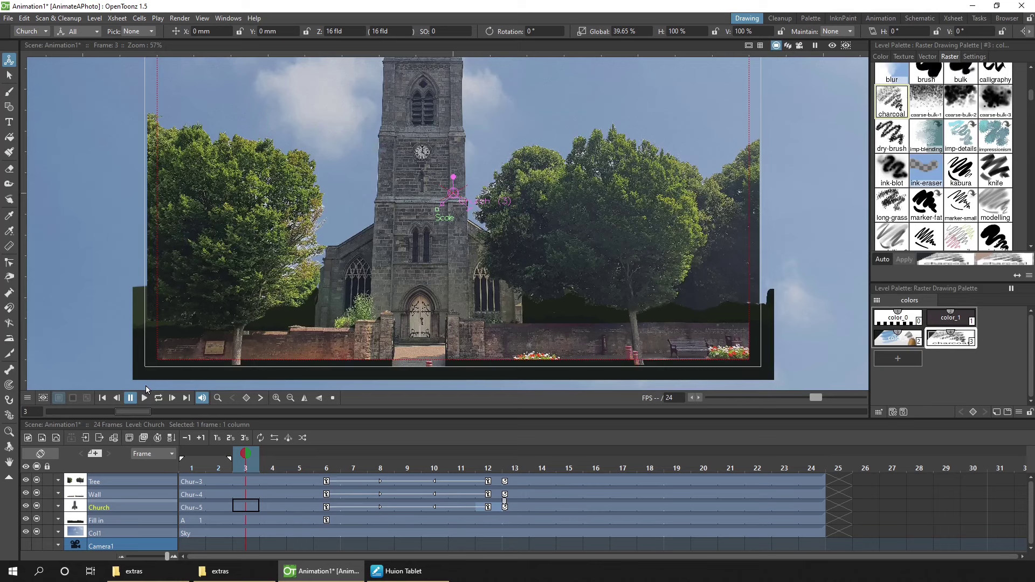
# Reduce the Tree layer's scale at frame 6 to about 38.17% so its edges match the camera frame
pyautogui.moveTo(330, 463)
pyautogui.mouseDown()
pyautogui.moveTo(522, 464)
pyautogui.moveTo(280, 468)
pyautogui.moveTo(461, 463)
pyautogui.moveTo(330, 467)
pyautogui.mouseUp()
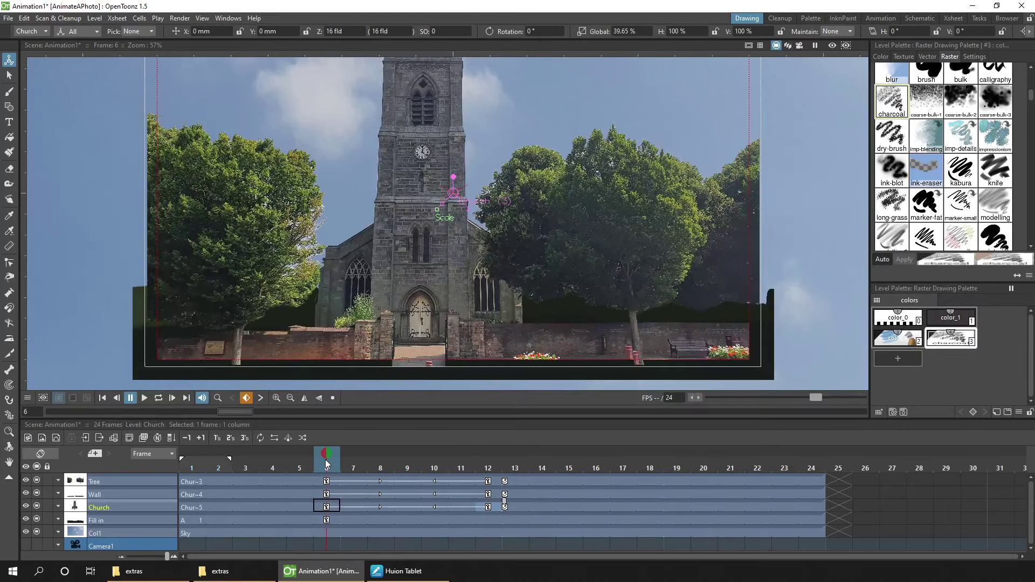
pyautogui.click(332, 480)
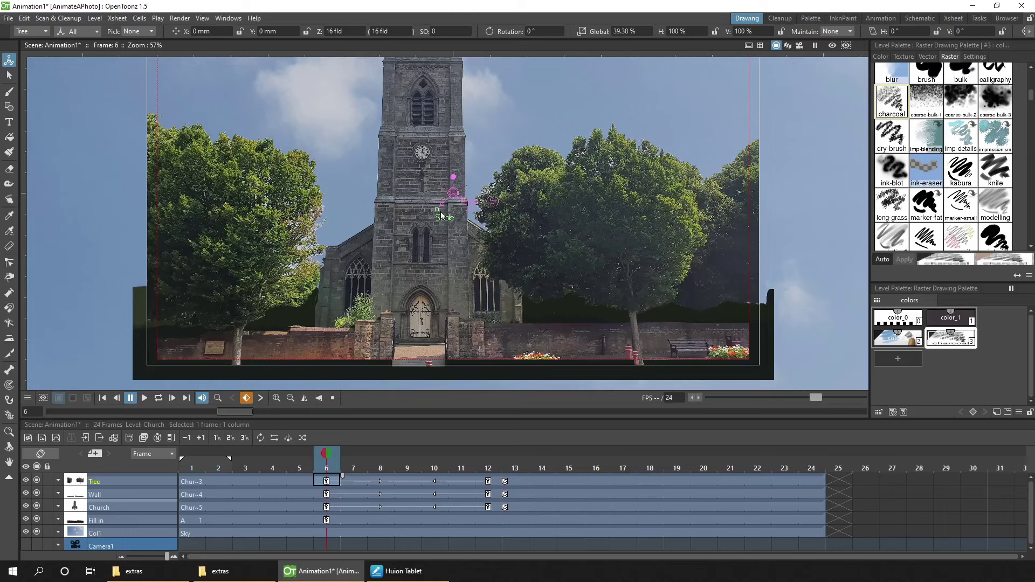
pyautogui.moveTo(442, 215); pyautogui.dragTo(437, 215)
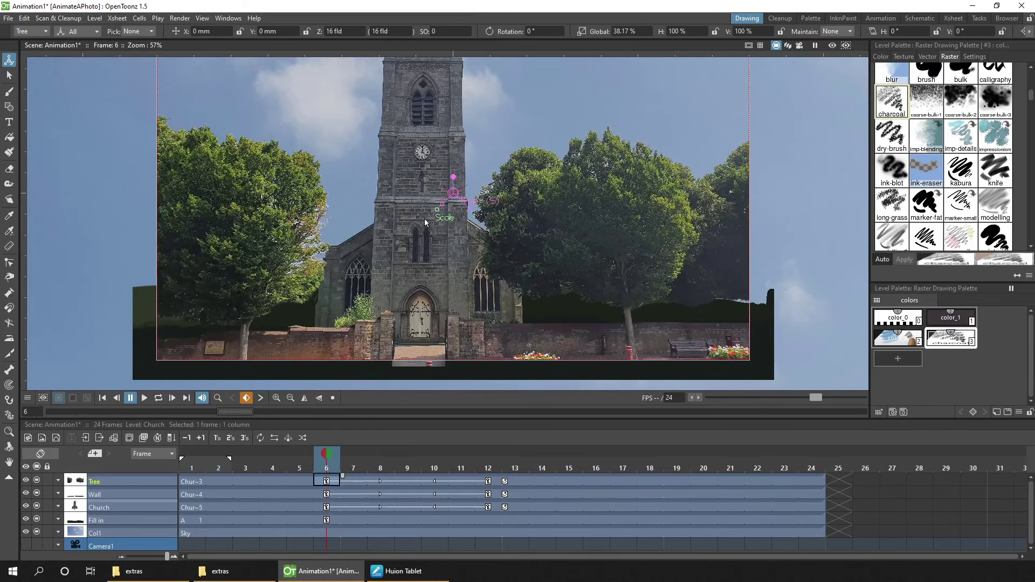
pyautogui.moveTo(335, 465)
pyautogui.mouseDown()
pyautogui.moveTo(536, 462)
pyautogui.moveTo(328, 463)
pyautogui.mouseUp()
# Review the scale of the Wall, Tree and Church keyframes at frame 12 one by one
pyautogui.click(496, 492)
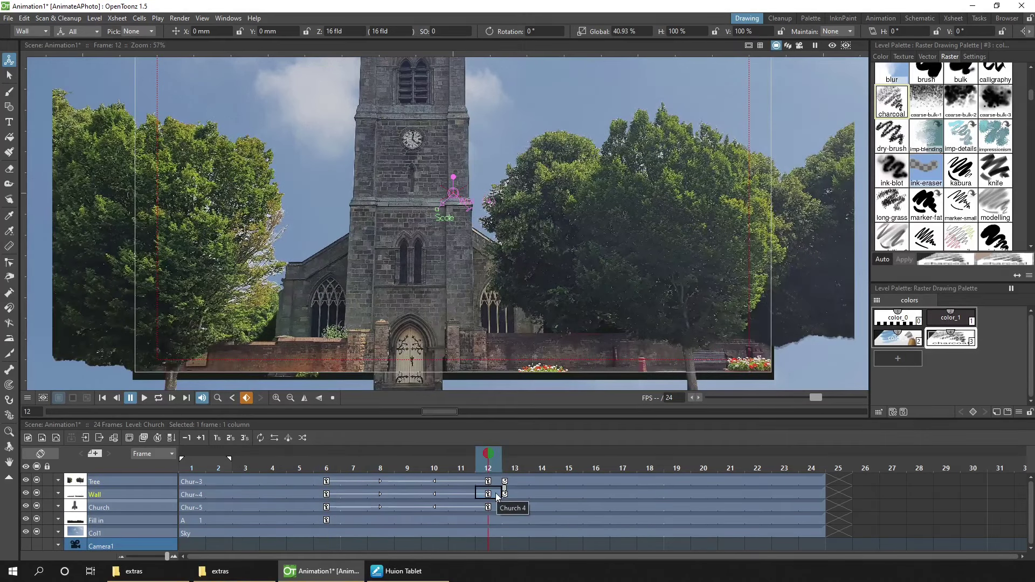
pyautogui.click(496, 481)
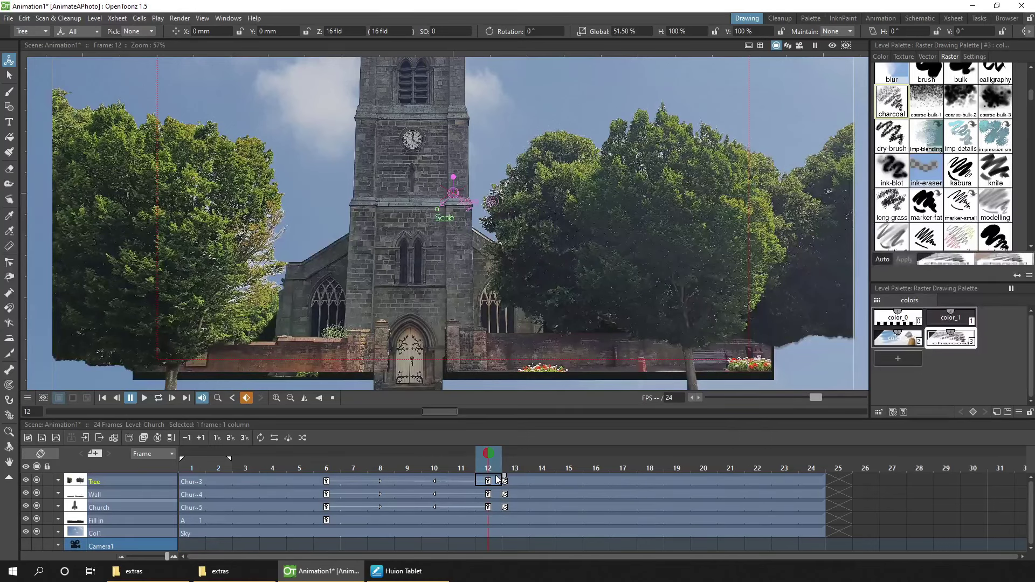
pyautogui.click(489, 482)
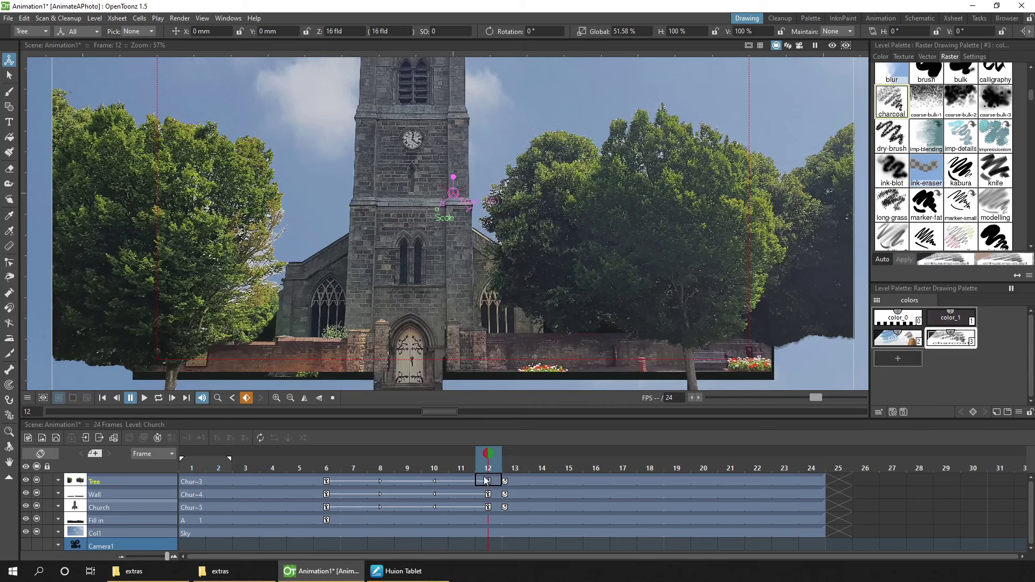
pyautogui.click(489, 507)
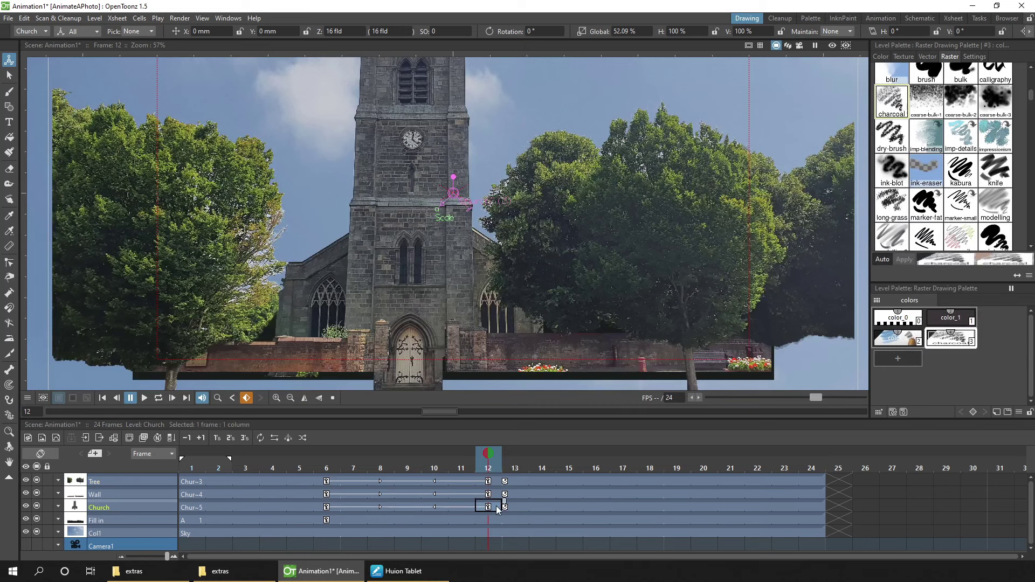
# At frame 12, enlarge the Tree layer to 55%, move it to about X 7.62 mm, Y 0.6 mm, and compare with earlier frames
pyautogui.click(500, 485)
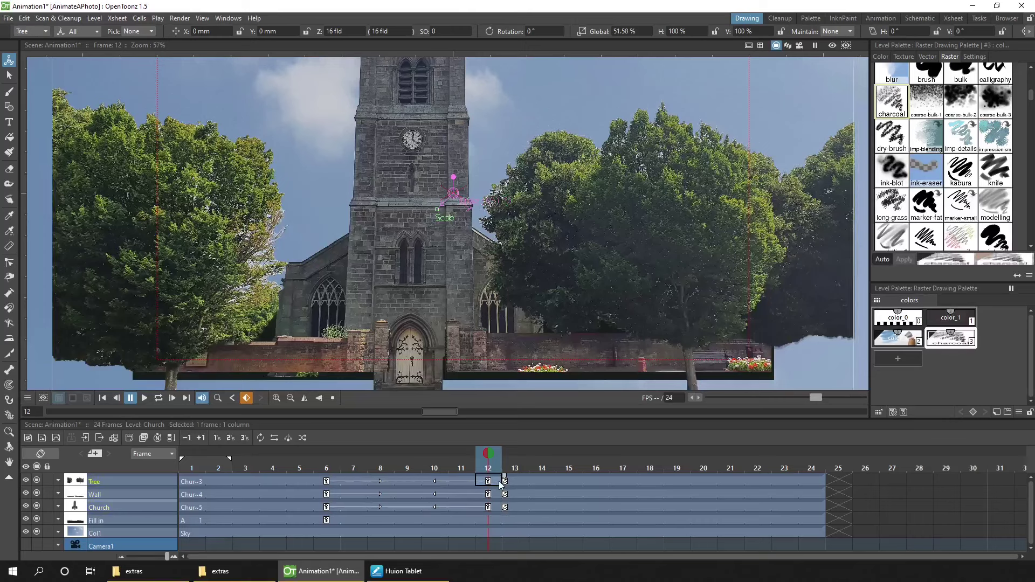
pyautogui.hotkey('ctrl', 'r')
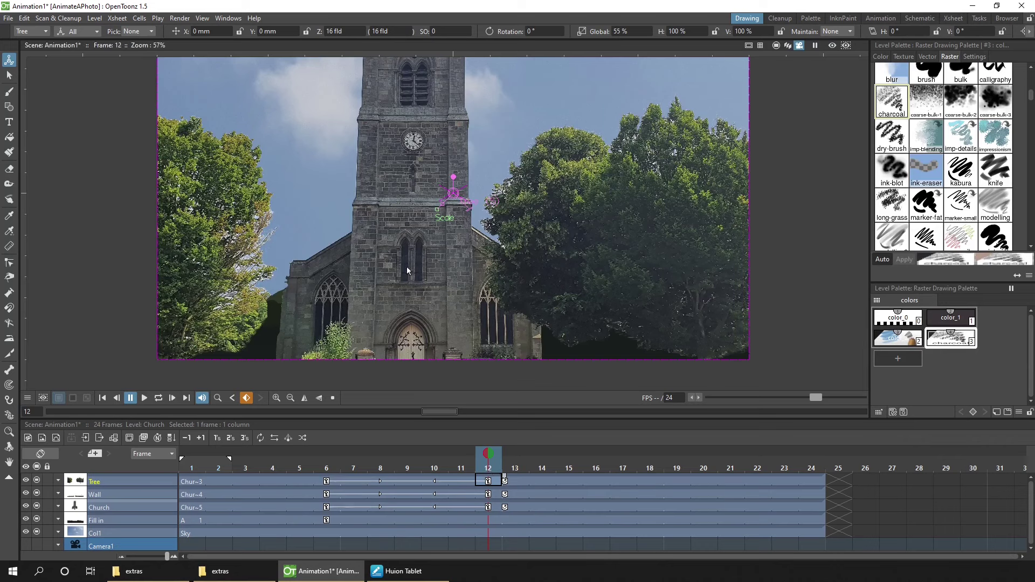
pyautogui.moveTo(406, 268); pyautogui.dragTo(418, 272)
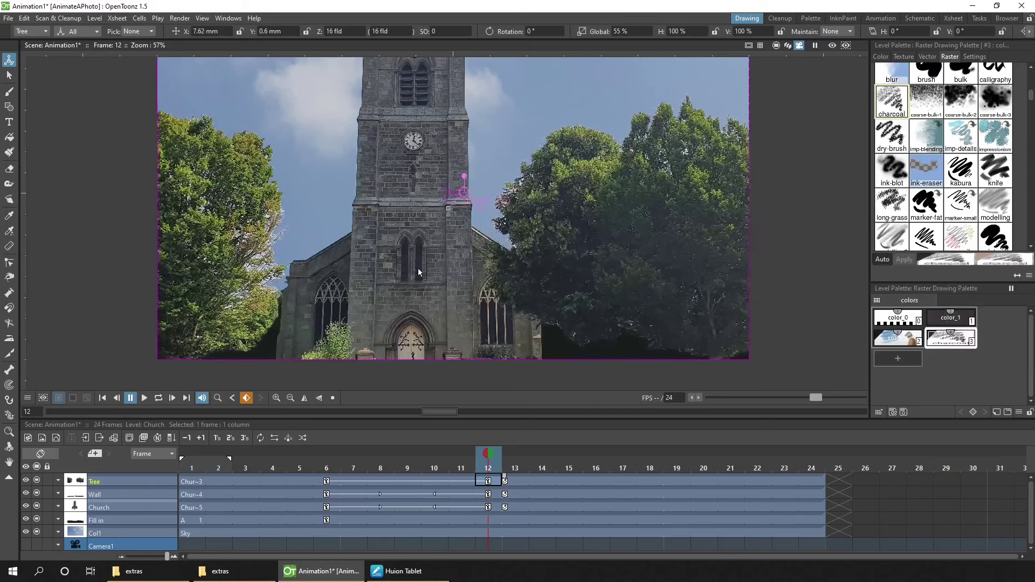
pyautogui.click(380, 480)
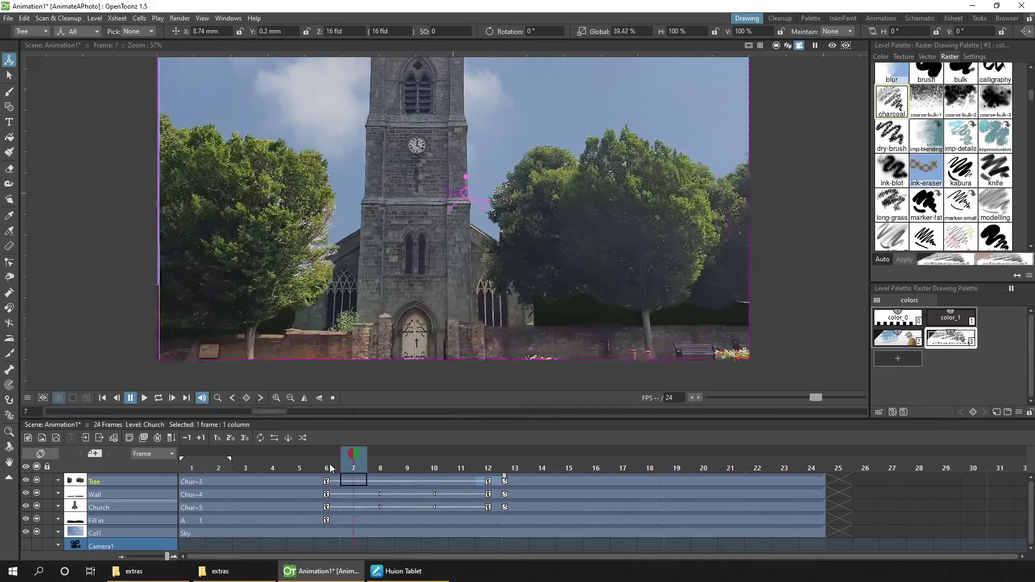
pyautogui.click(491, 461)
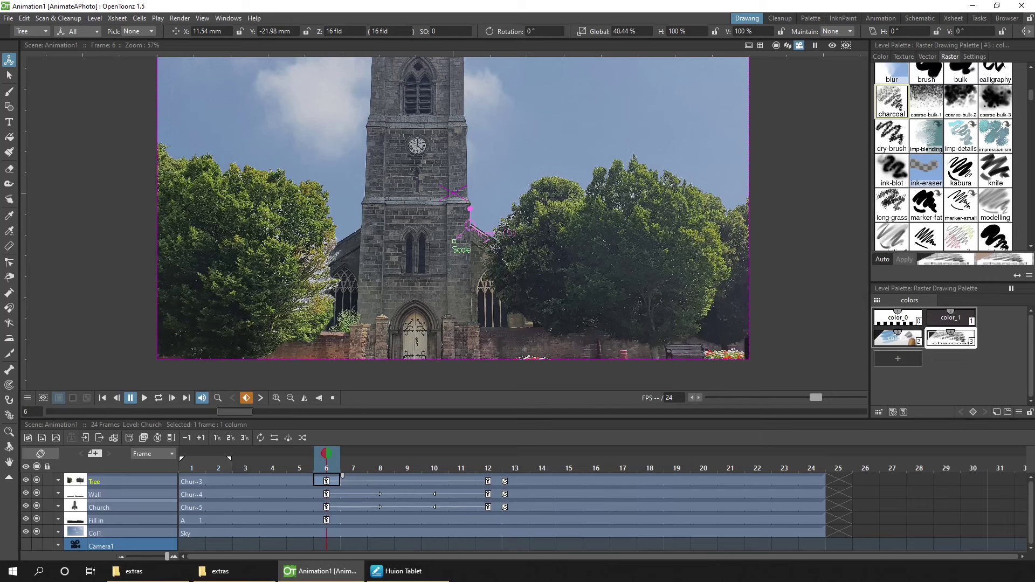
# Move the Tree, Wall and Church keyframes from frame 12 to frame 24
pyautogui.click(488, 481)
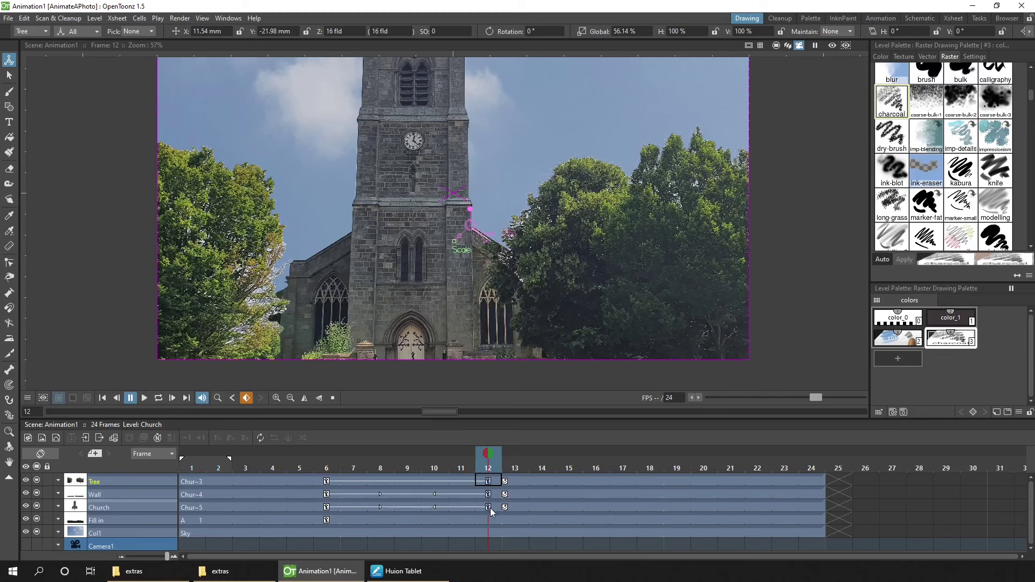
pyautogui.moveTo(488, 510); pyautogui.dragTo(813, 509)
pyautogui.hscroll(2, 801, 518)
pyautogui.hscroll(3, 647, 512)
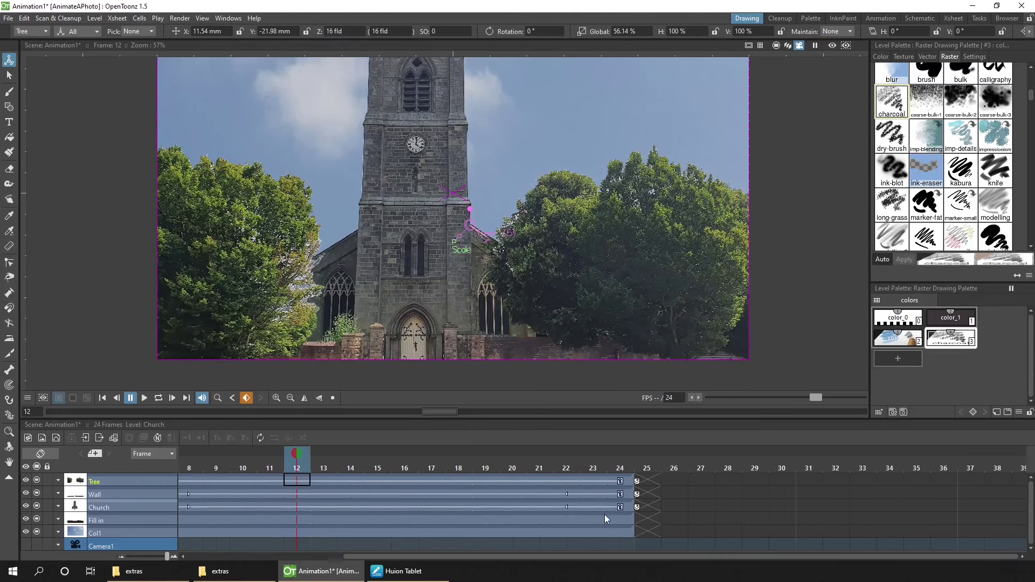
# Extend all five layers from frame 24 to frame 38 and save the scene
pyautogui.click(620, 531)
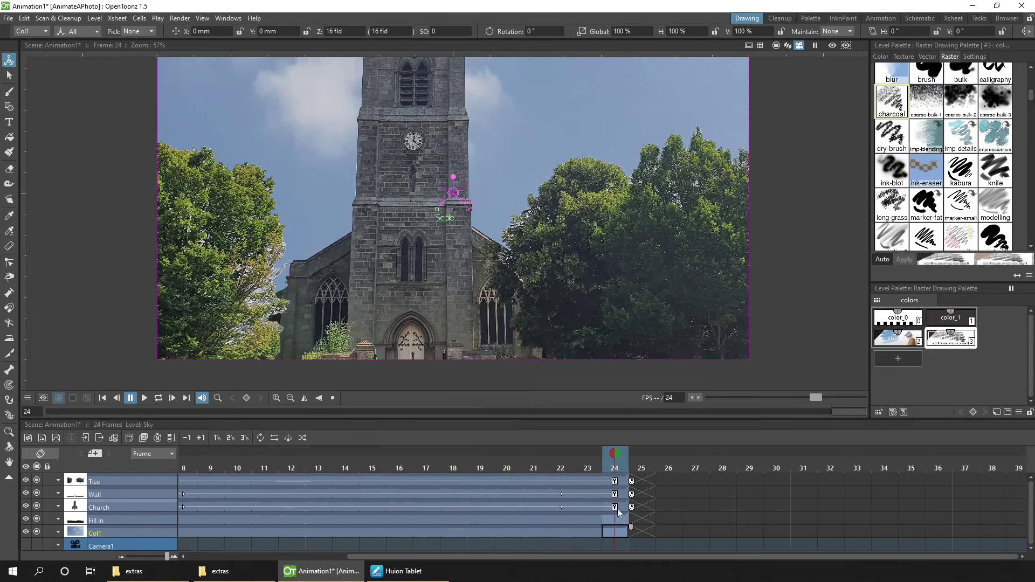
pyautogui.keyDown('shift'); pyautogui.click(623, 478); pyautogui.keyUp('shift')
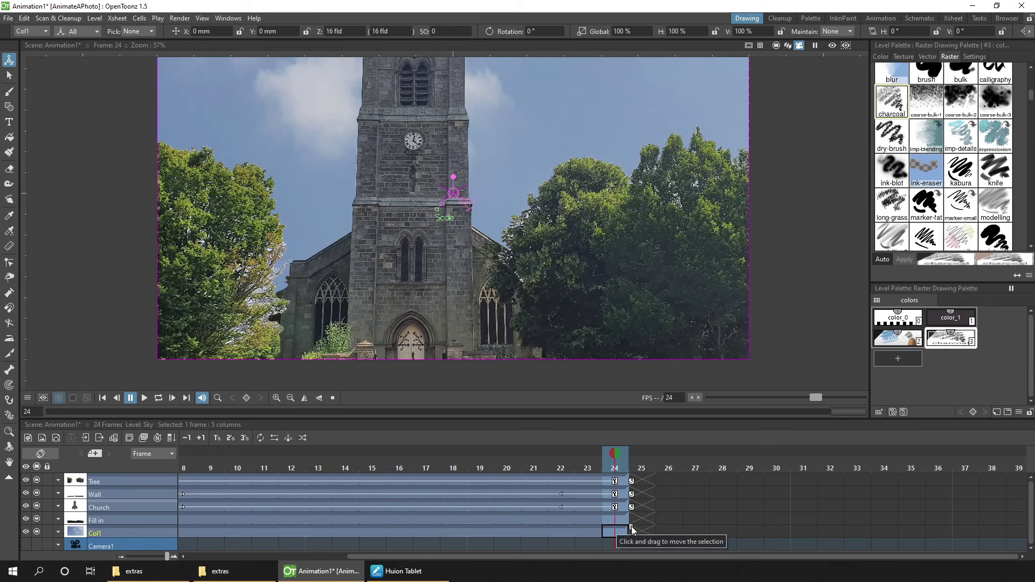
pyautogui.moveTo(632, 531); pyautogui.dragTo(1007, 523)
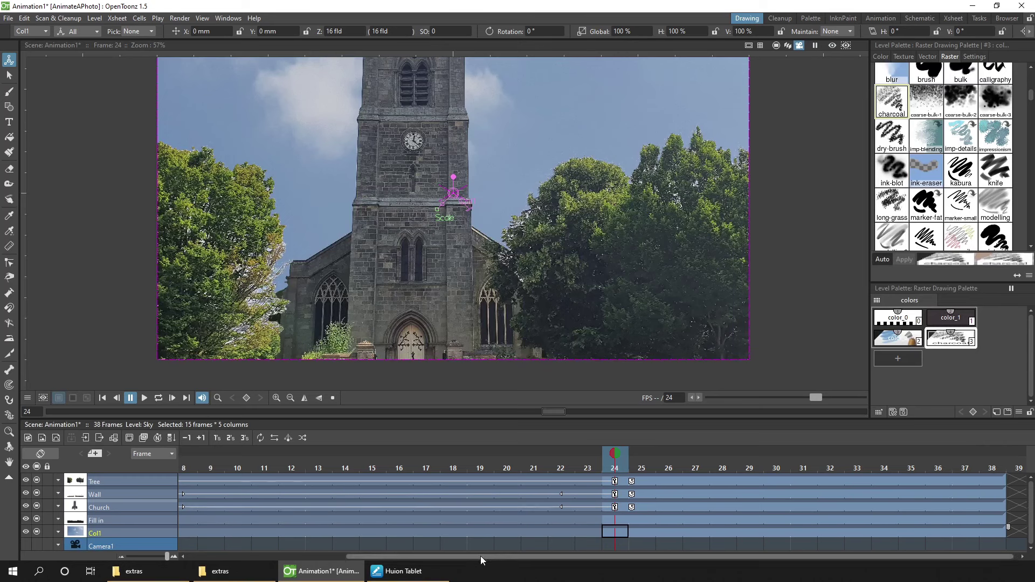
pyautogui.moveTo(480, 557); pyautogui.dragTo(283, 548)
pyautogui.click(121, 558)
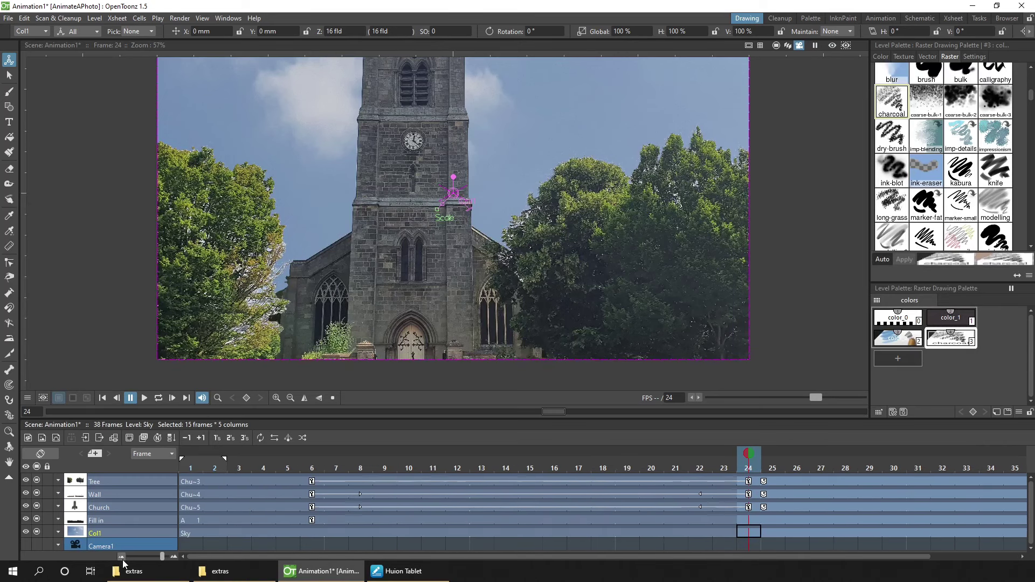
pyautogui.click(121, 557)
pyautogui.click(122, 557)
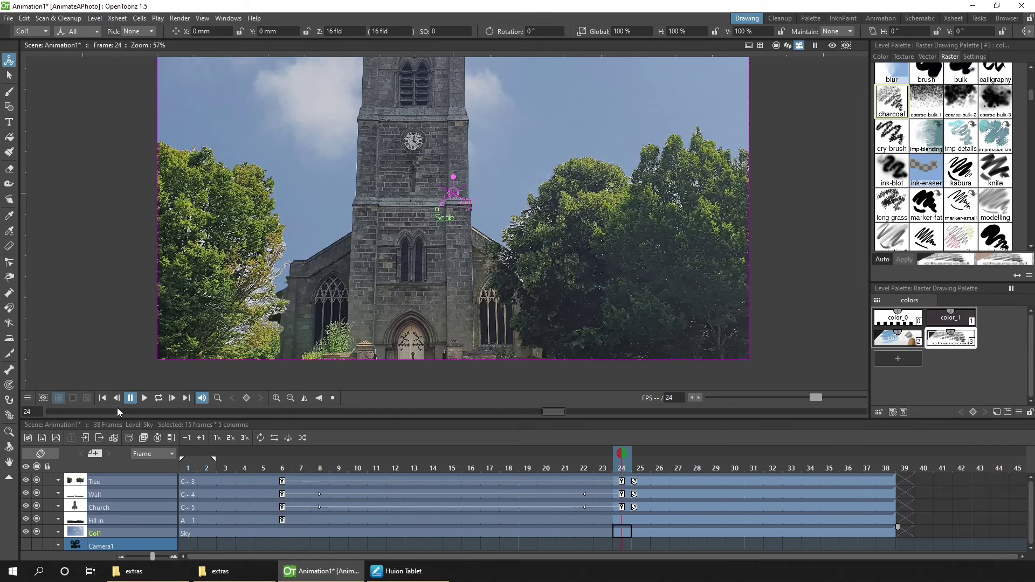
pyautogui.click(102, 398)
pyautogui.hotkey('ctrl', 's')
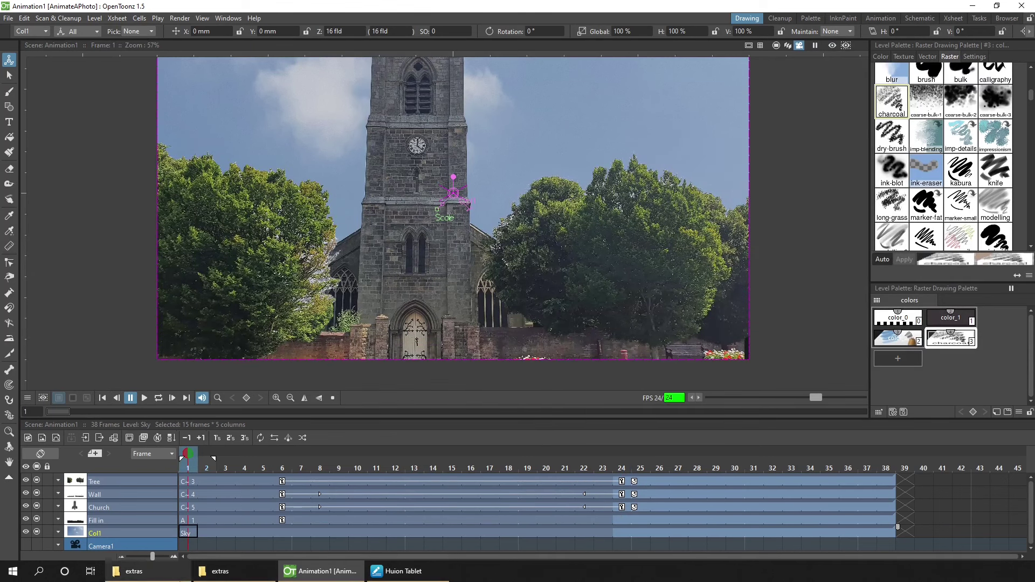
# Extend the playback range to end at frame 38 and play the animation
pyautogui.moveTo(214, 461); pyautogui.dragTo(553, 460)
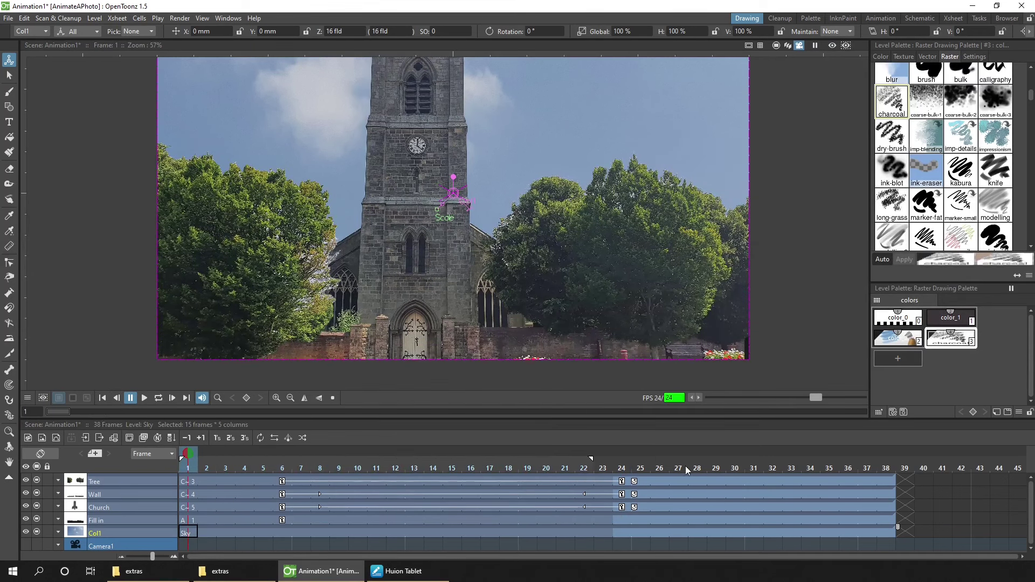
pyautogui.moveTo(877, 475); pyautogui.dragTo(893, 469)
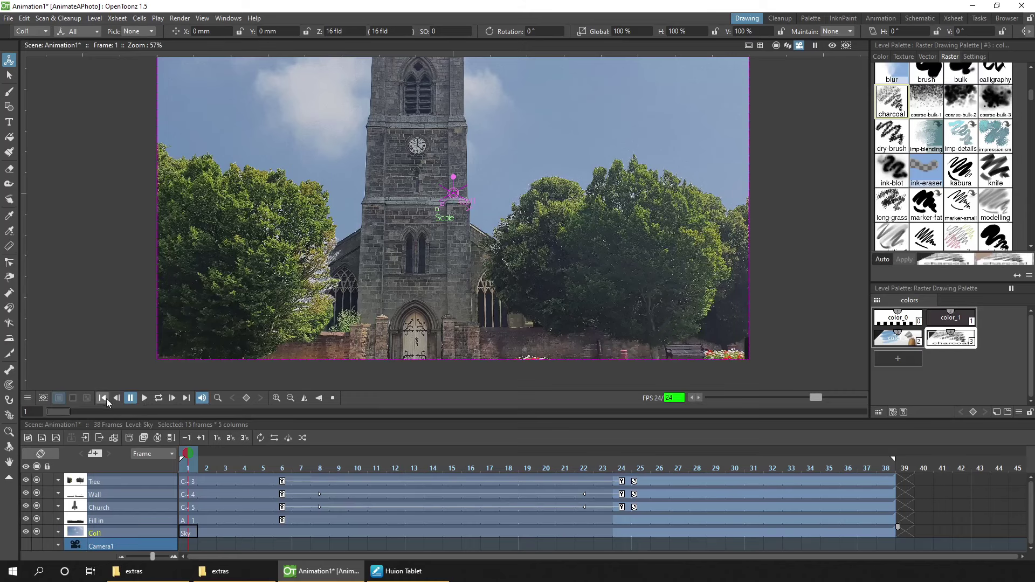
pyautogui.click(143, 399)
pyautogui.click(131, 398)
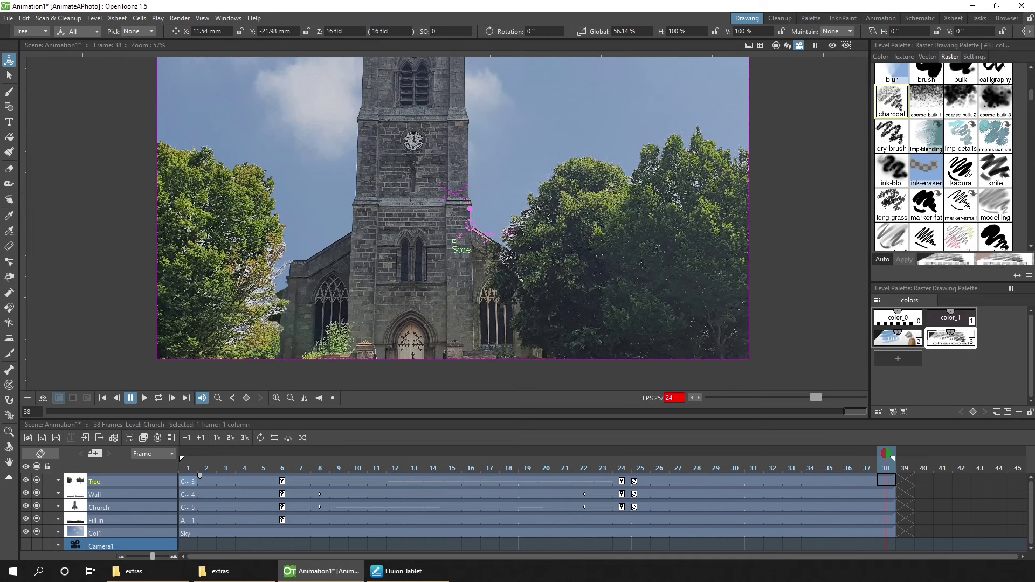
# Shift all keyframes together so the first set falls on frame 25, and extend all five layers to frame 78
pyautogui.click(283, 483)
pyautogui.rightClick(285, 483)
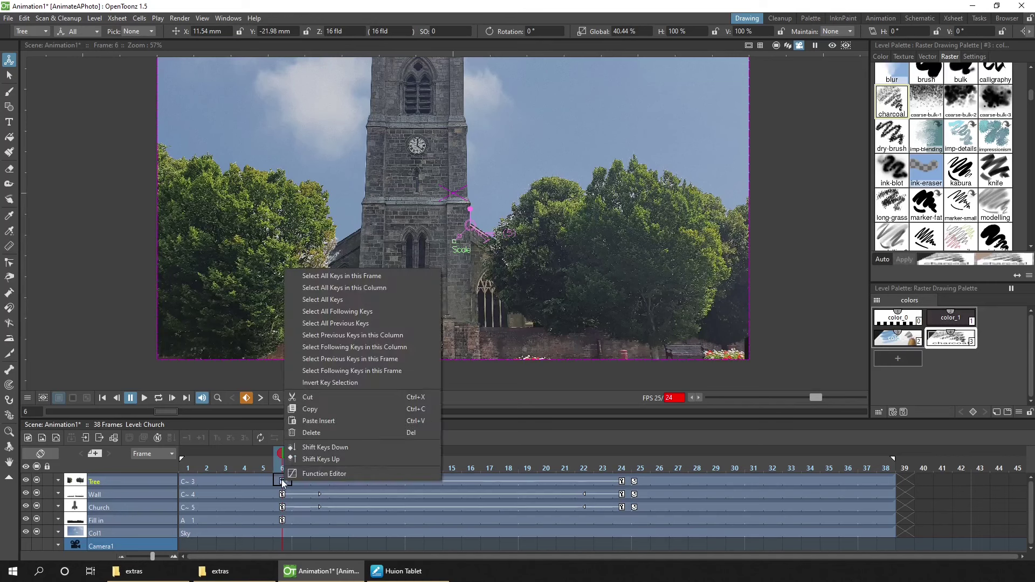
pyautogui.click(343, 302)
pyautogui.moveTo(282, 481); pyautogui.dragTo(642, 484)
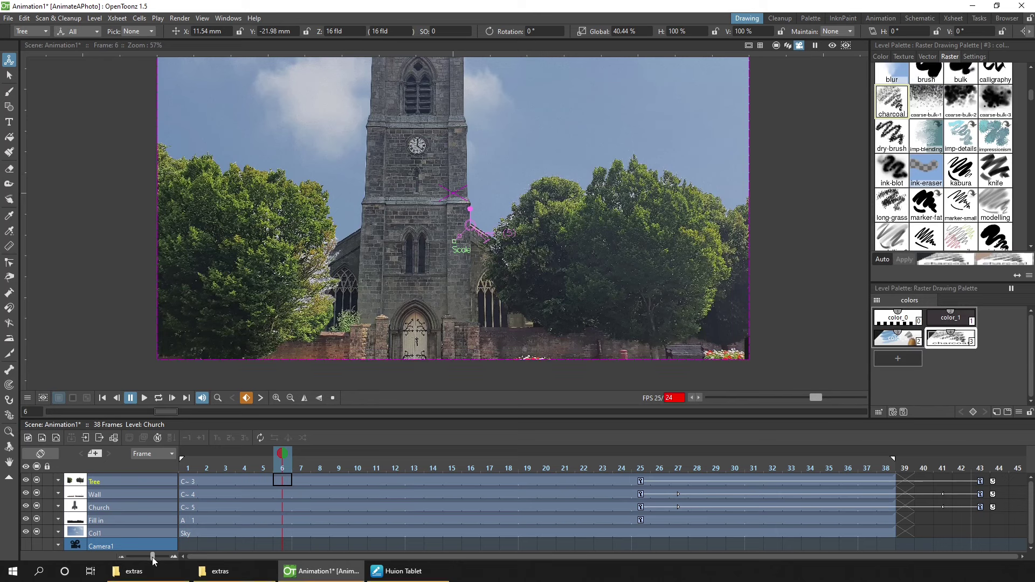
pyautogui.moveTo(151, 558); pyautogui.dragTo(137, 559)
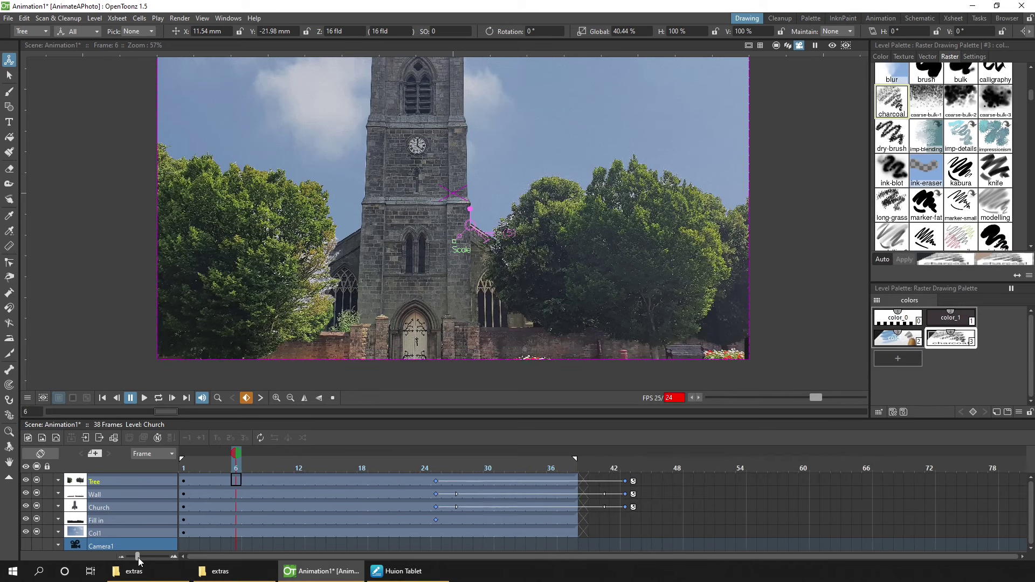
pyautogui.moveTo(576, 482); pyautogui.dragTo(1001, 519)
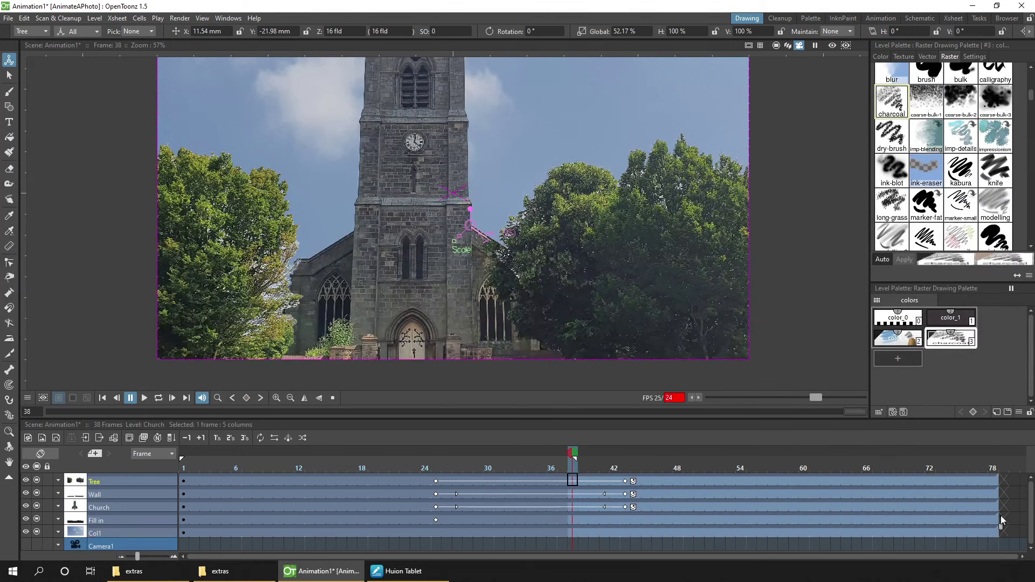
# Move the end keyframes of the Tree, Wall and Church layers to frame 61 and play the animation from the start
pyautogui.click(626, 483)
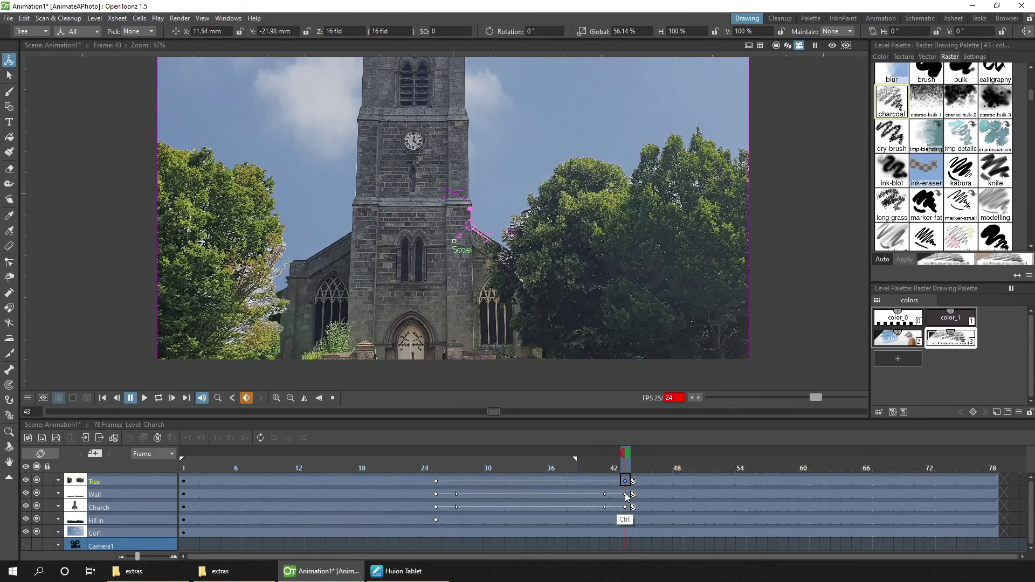
pyautogui.moveTo(626, 507); pyautogui.dragTo(815, 511)
pyautogui.click(102, 398)
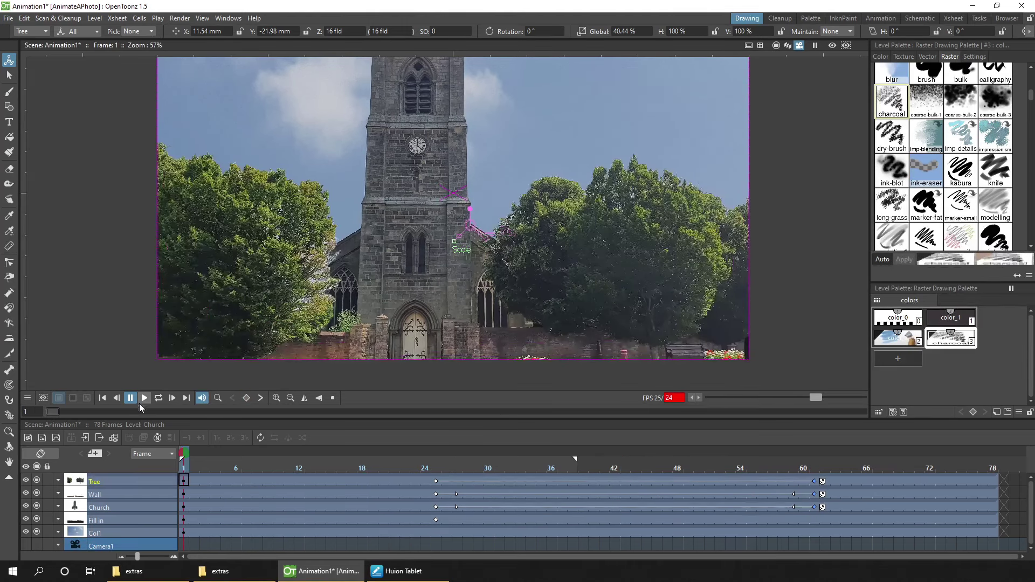
pyautogui.click(144, 398)
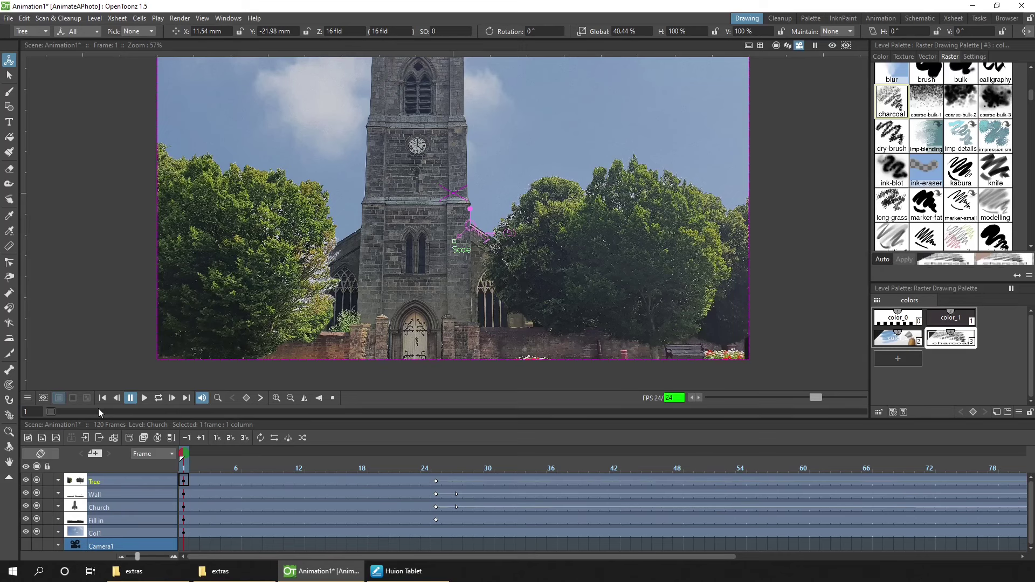
# Set the default animation interpolation to Linear in the preferences
pyautogui.click(8, 18)
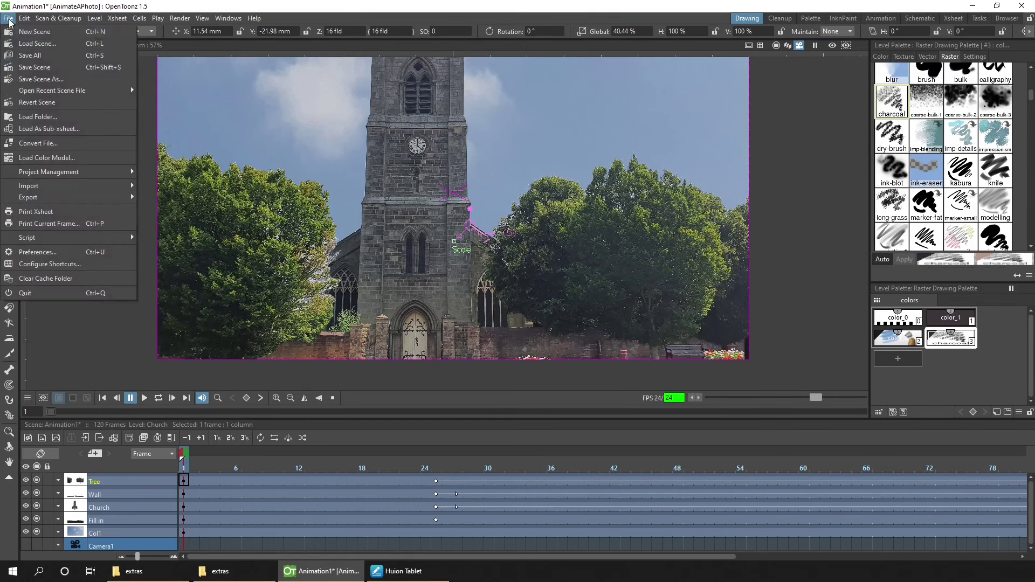
pyautogui.click(84, 253)
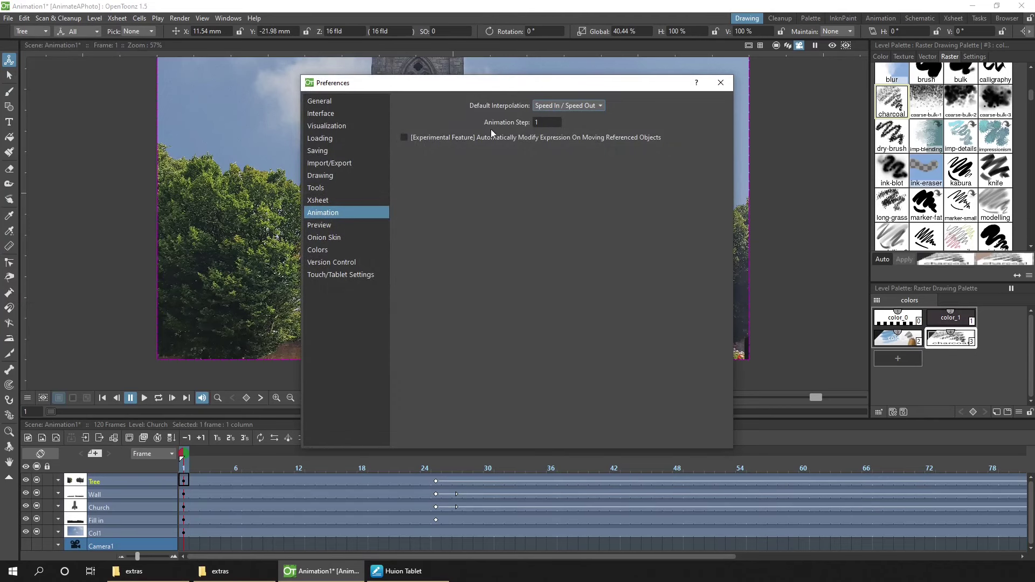
pyautogui.click(593, 106)
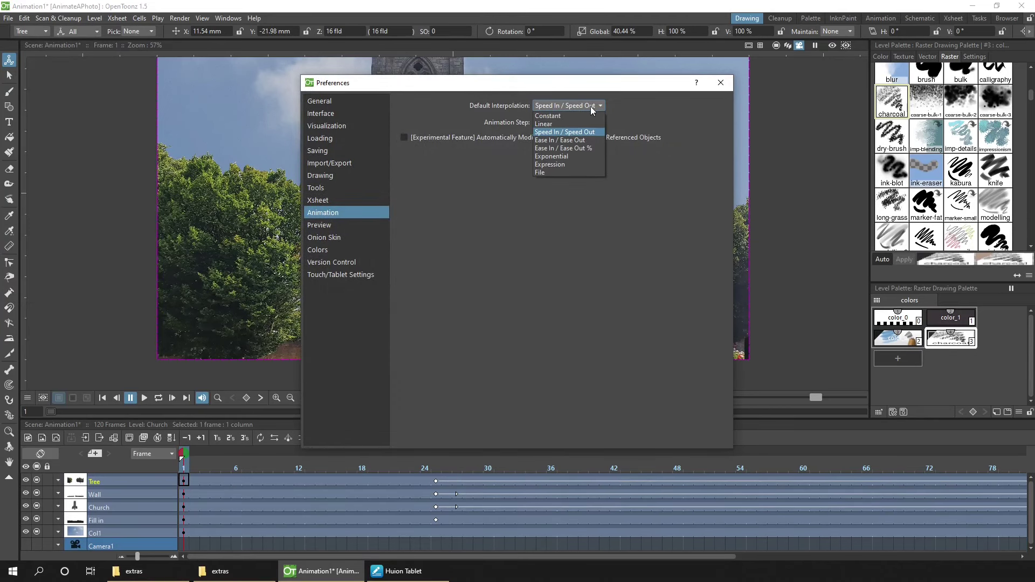
pyautogui.click(551, 125)
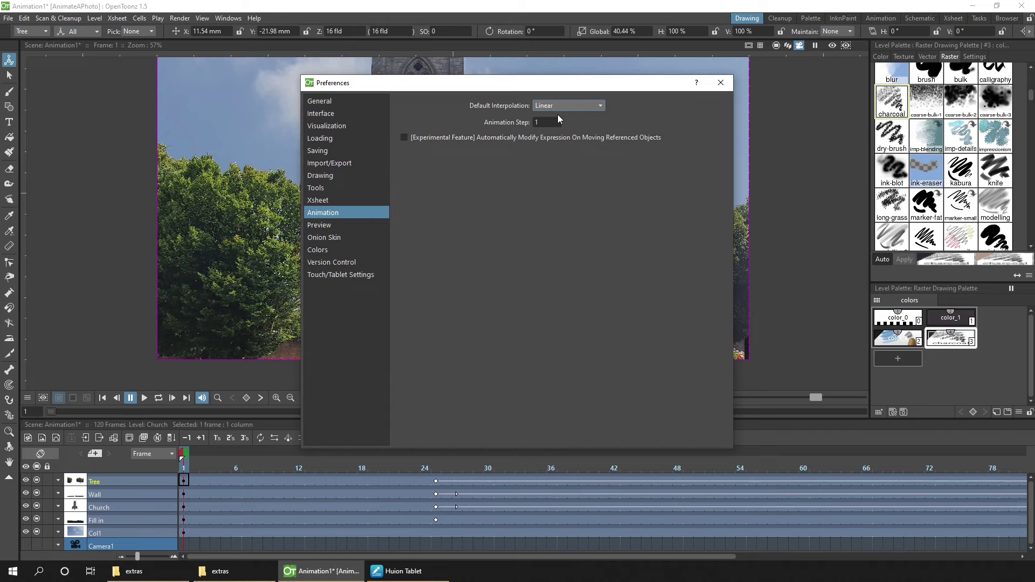
pyautogui.click(721, 83)
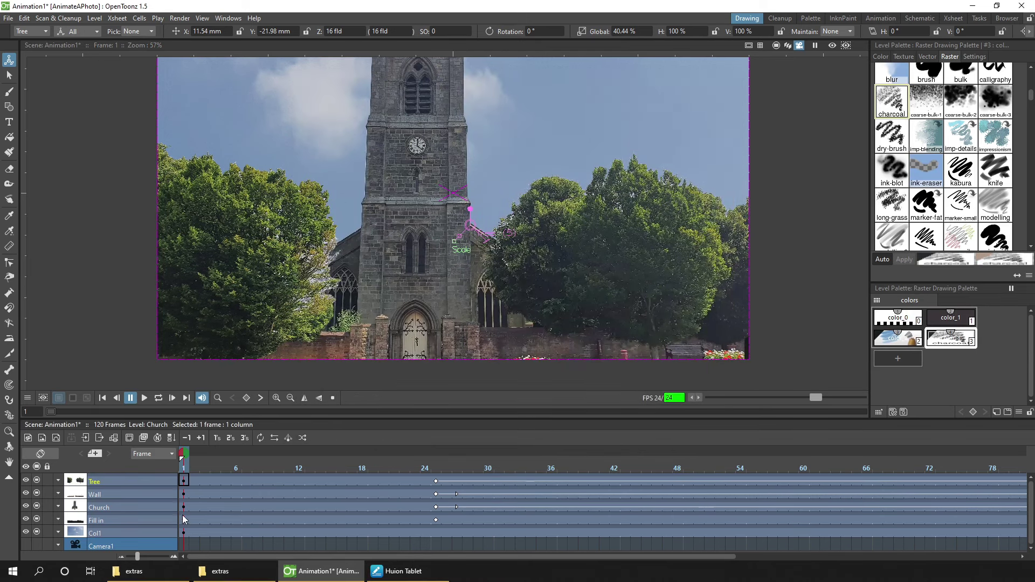
# Rename the sky image's layer as Sky
pyautogui.doubleClick(133, 534)
pyautogui.write('Sky')
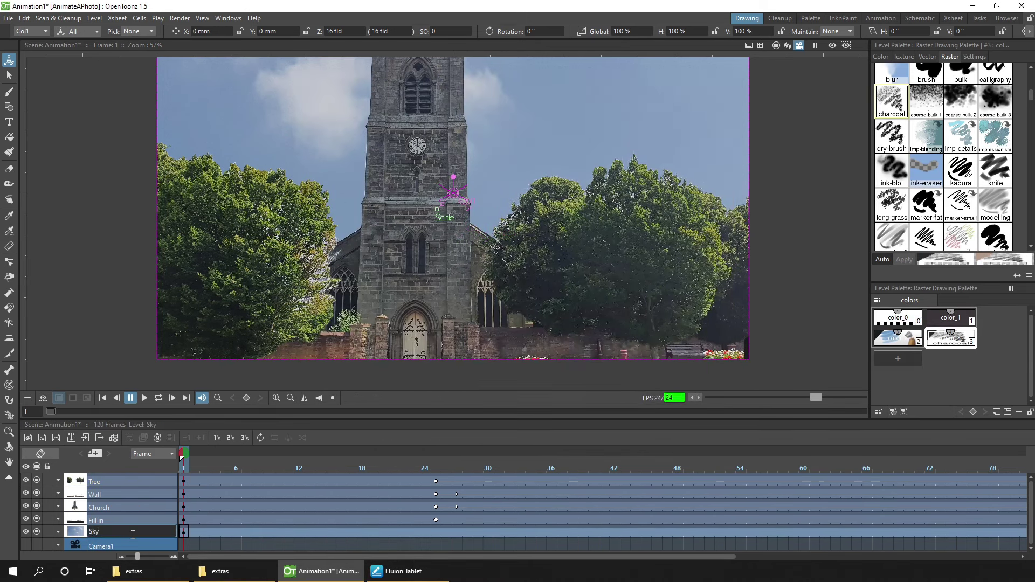
pyautogui.press('Return')
# Keyframe the Sky layer's position at about X 141.1 mm, Y -2.86 mm on frame 1 and X 87.72 mm, Y -7.24 mm on frame 120
pyautogui.click(184, 532)
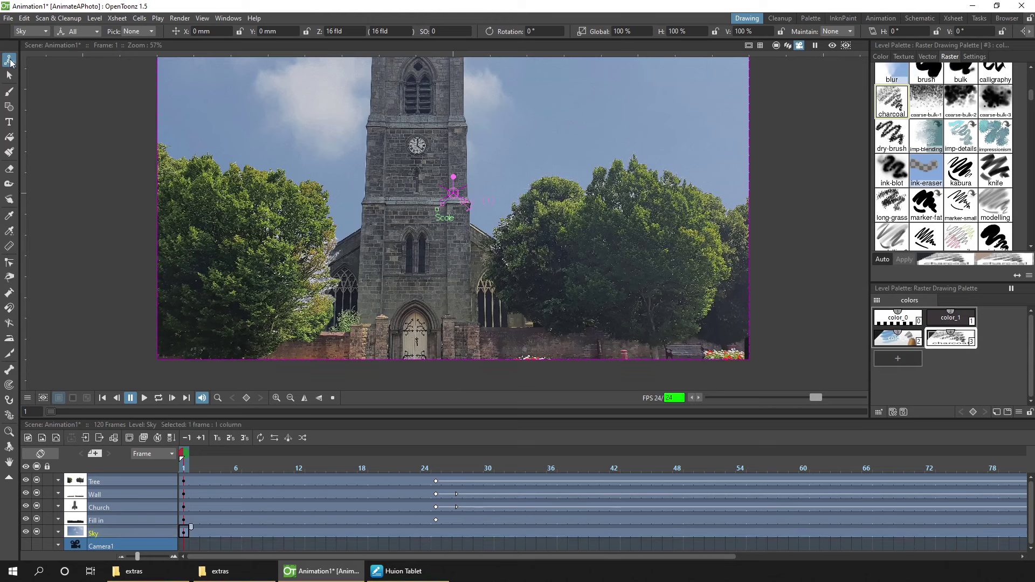
pyautogui.click(776, 46)
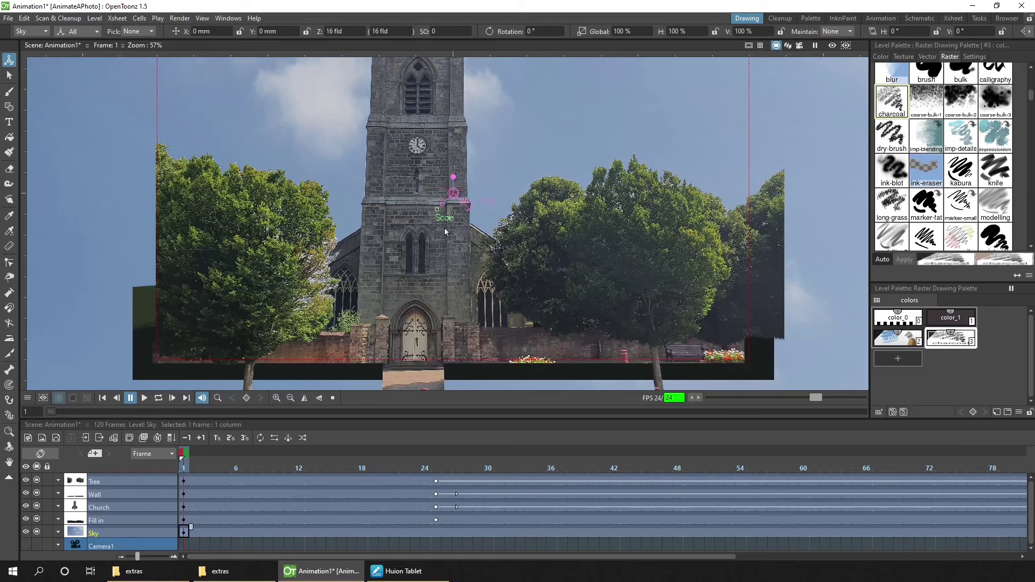
pyautogui.moveTo(469, 266); pyautogui.dragTo(603, 304)
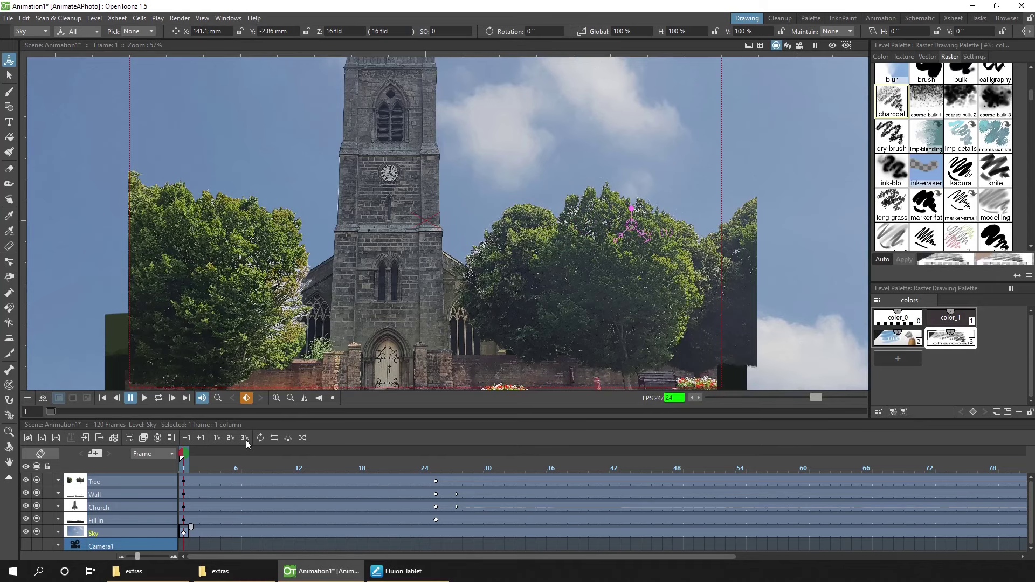
pyautogui.click(186, 398)
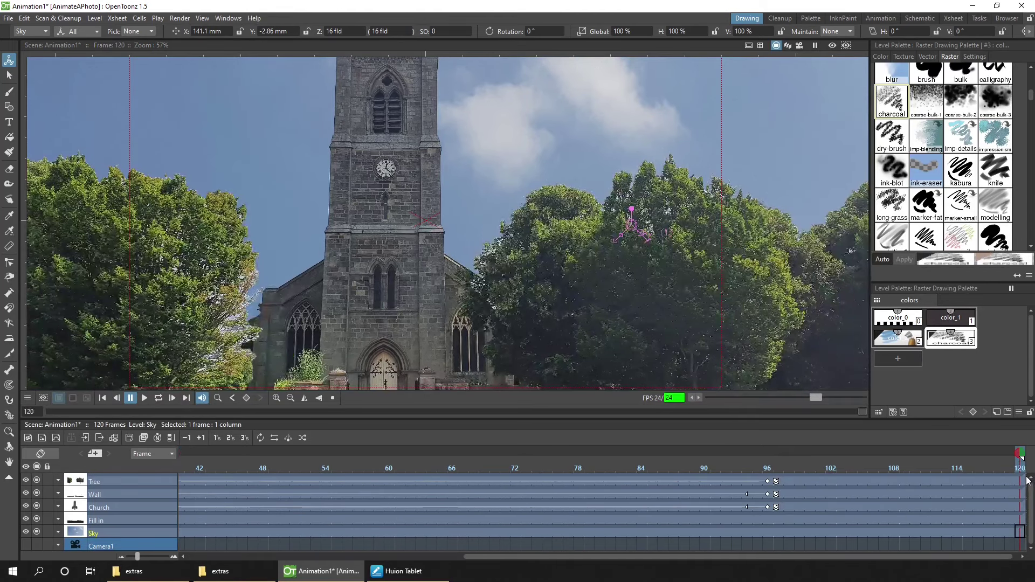
pyautogui.moveTo(520, 216); pyautogui.dragTo(445, 222)
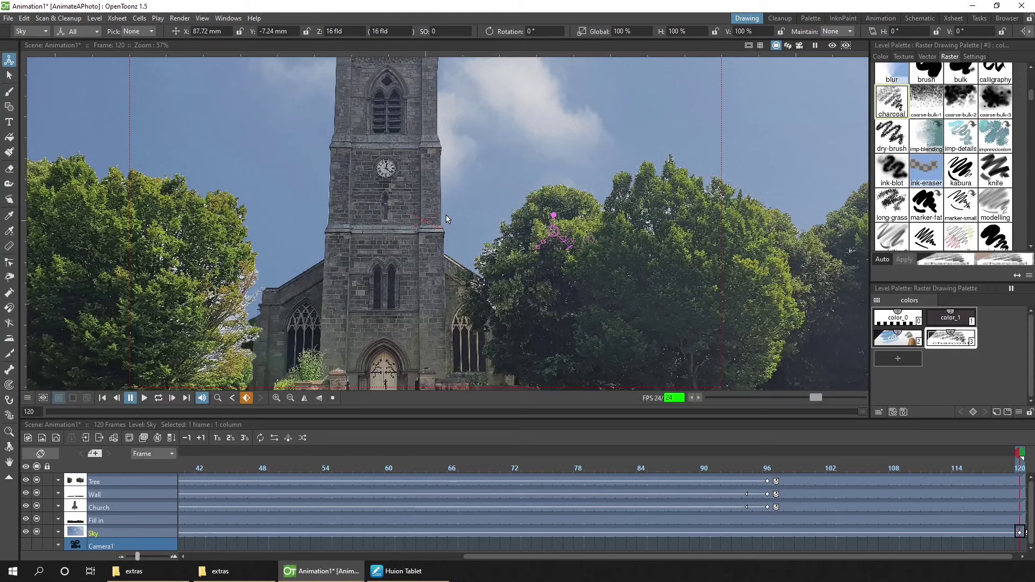
# Play the animation from frame 1 in camera view to check the sky movement
pyautogui.click(800, 45)
pyautogui.click(102, 398)
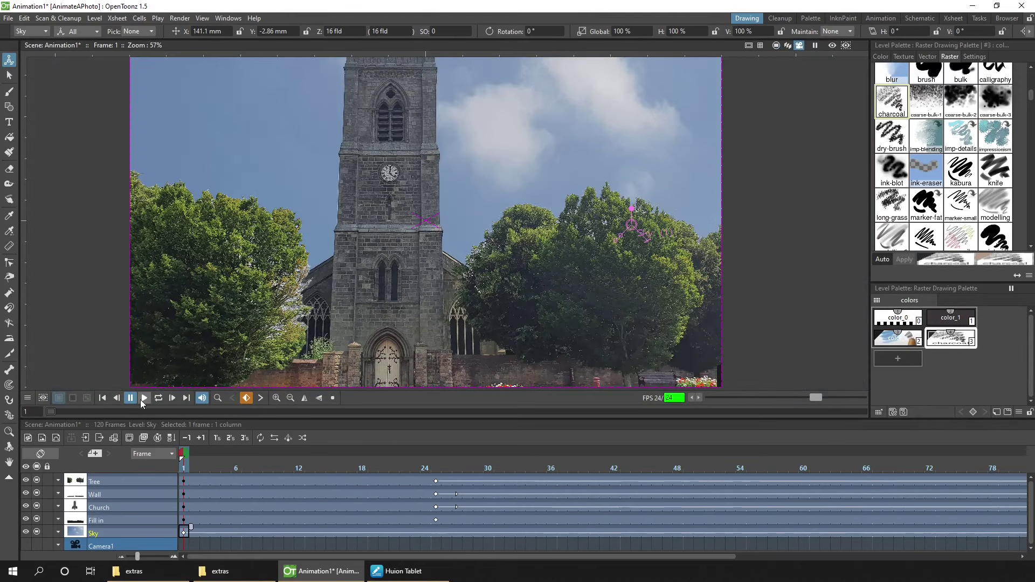
pyautogui.click(141, 400)
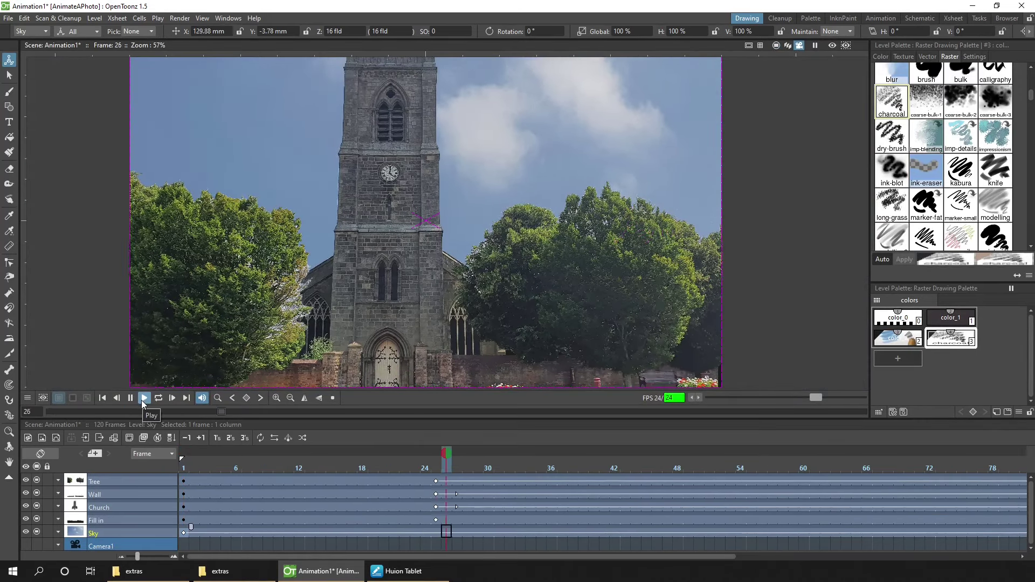